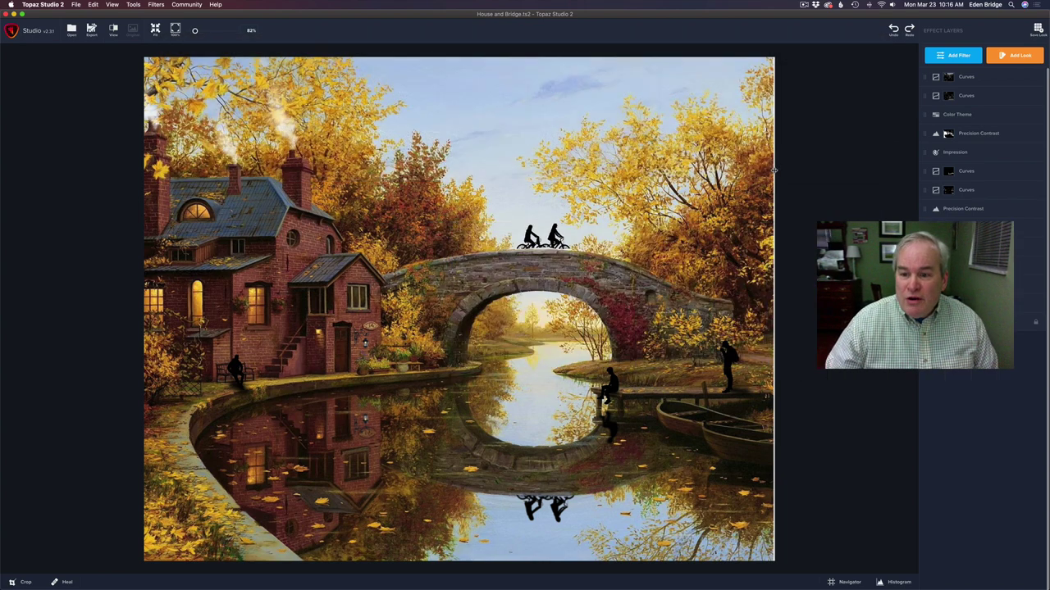
- Compare the finished painting with the original by sweeping the before/after divider across the whole image
{"action": "left_click_drag", "start_coordinate": [774, 169], "coordinate": [149, 170]}
{"action": "left_click_drag", "start_coordinate": [149, 123], "coordinate": [140, 119]}
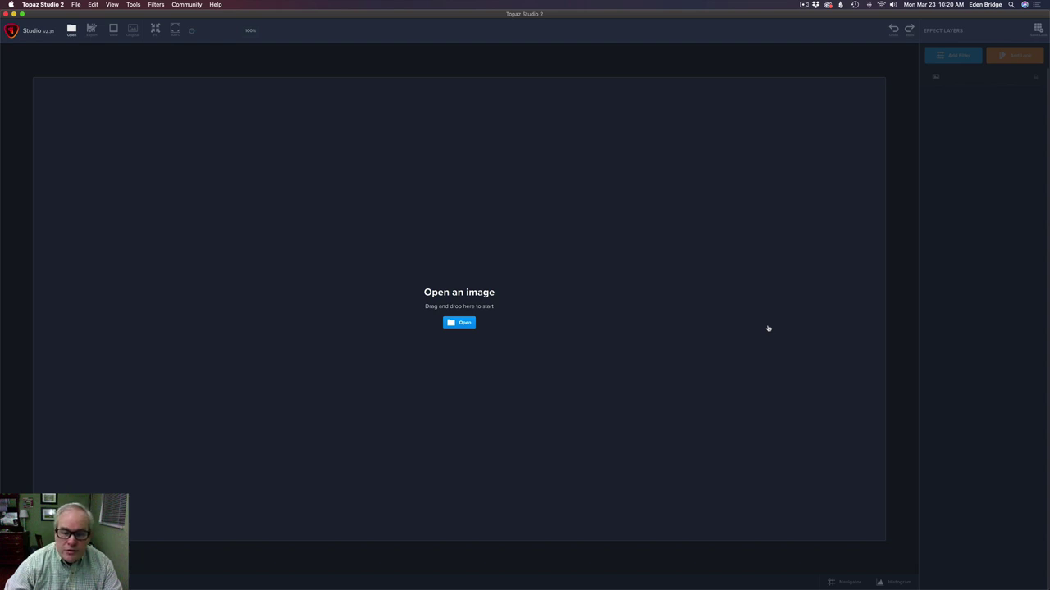
- Open the House and Bridge.ts2 project from the Topaz Studio 2 folder
{"action": "left_click", "coordinate": [462, 323]}
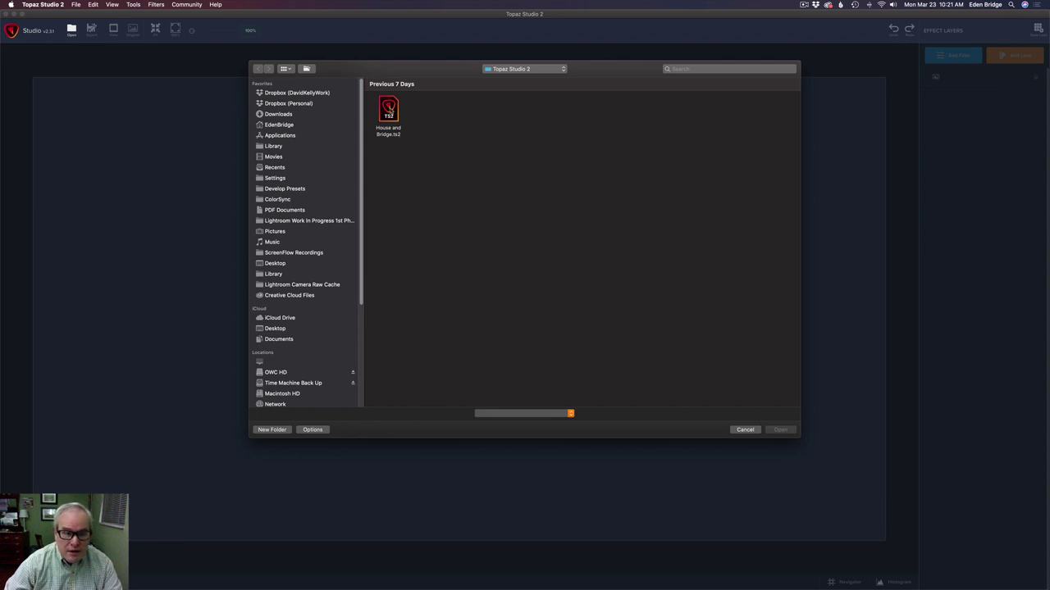
{"action": "left_click", "coordinate": [391, 109]}
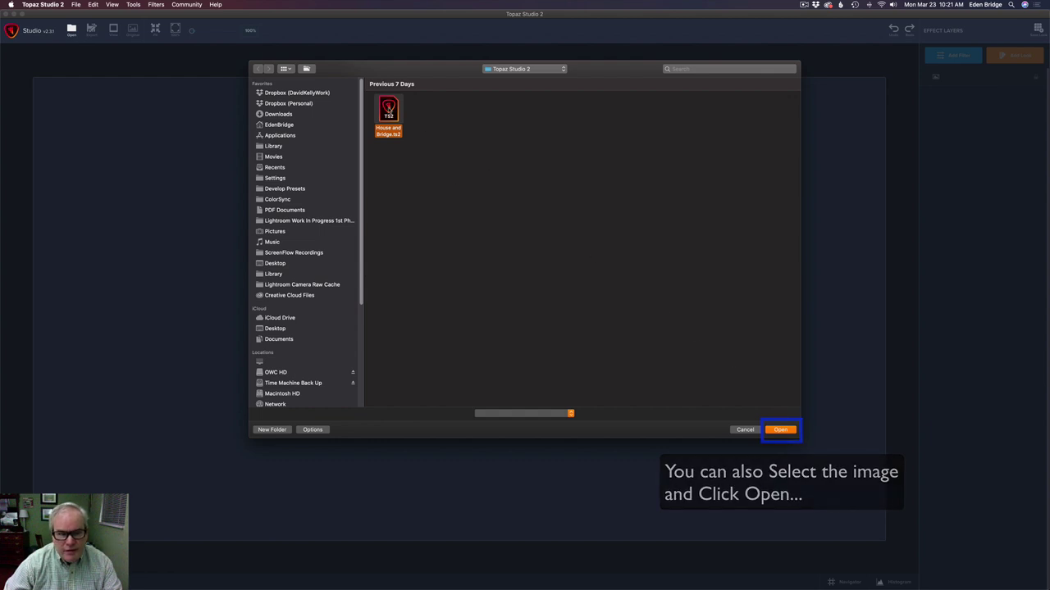
{"action": "double_click", "coordinate": [389, 109]}
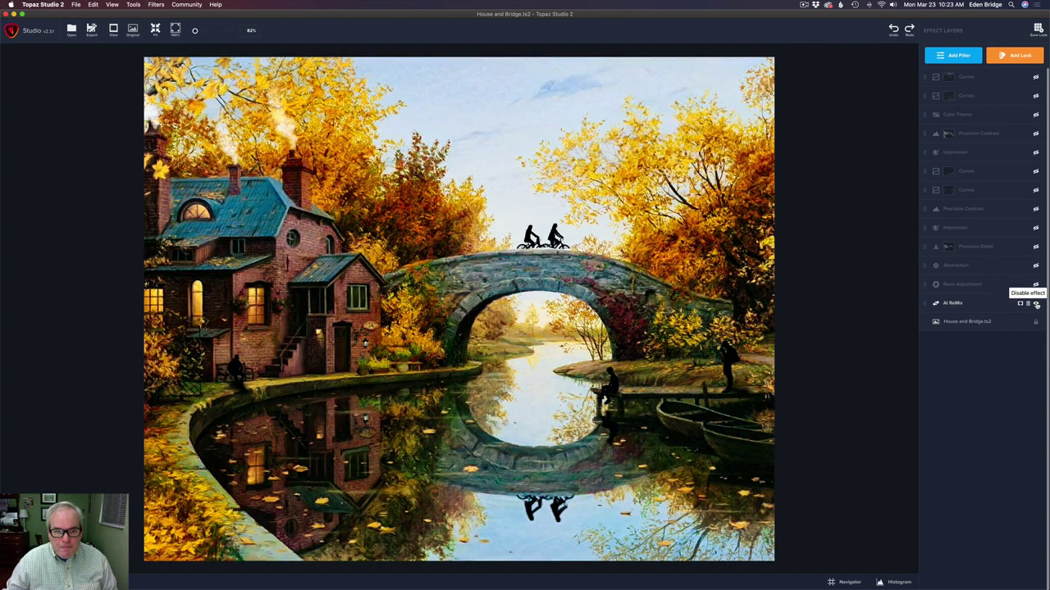
- Open the AI ReMix layer's settings and browse the painting styles available in the All category
{"action": "left_click", "coordinate": [991, 305]}
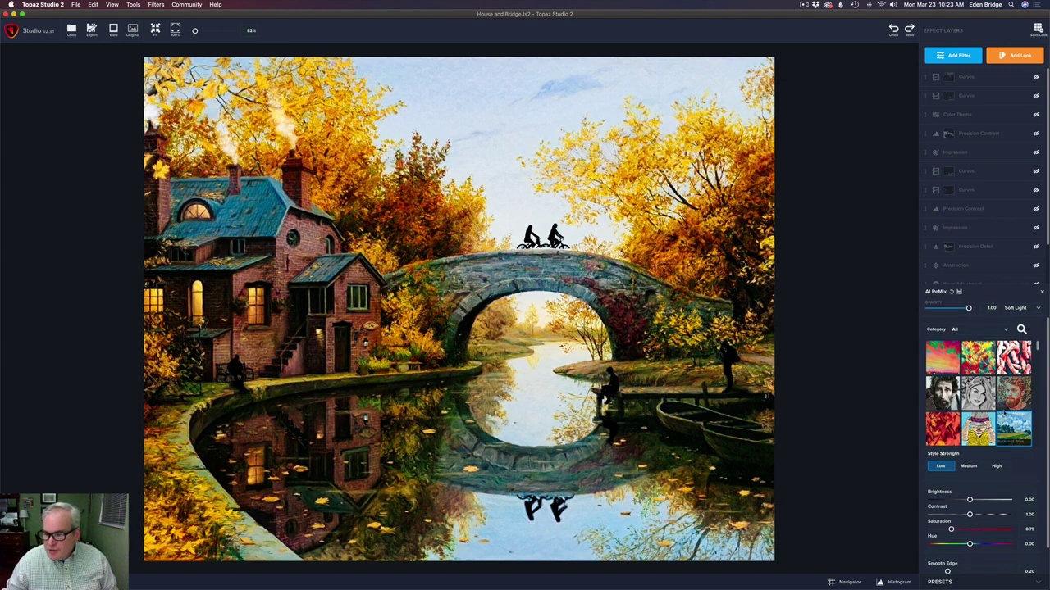
{"action": "scroll", "coordinate": [1018, 418], "scroll_direction": "down", "scroll_amount": 2}
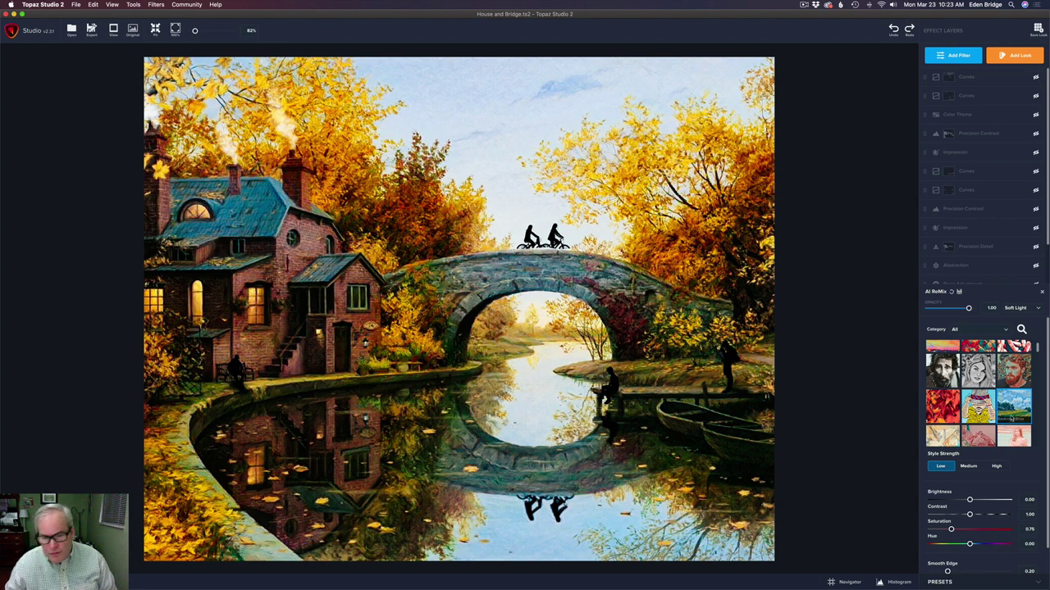
{"action": "scroll", "coordinate": [980, 392], "scroll_direction": "down", "scroll_amount": 4}
{"action": "scroll", "coordinate": [976, 393], "scroll_direction": "down", "scroll_amount": 8}
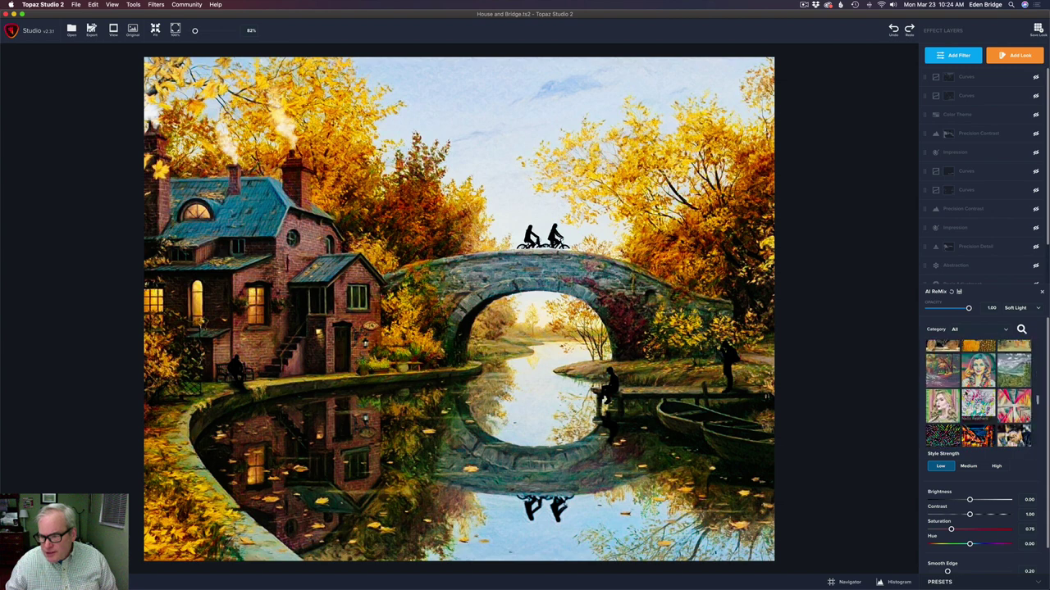
{"action": "scroll", "coordinate": [972, 397], "scroll_direction": "up", "scroll_amount": 8}
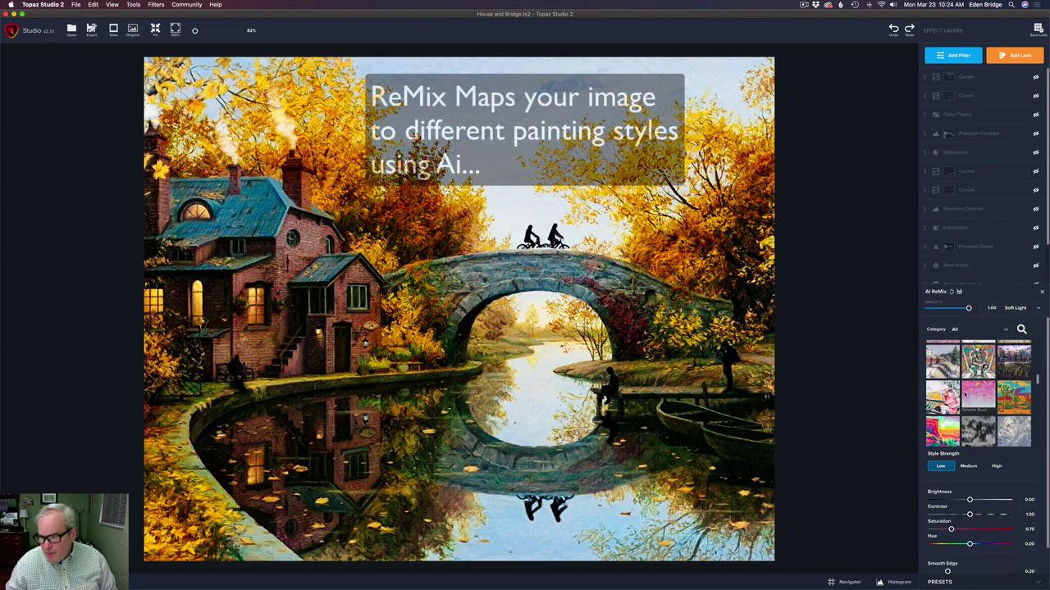
{"action": "scroll", "coordinate": [978, 394], "scroll_direction": "up", "scroll_amount": 8}
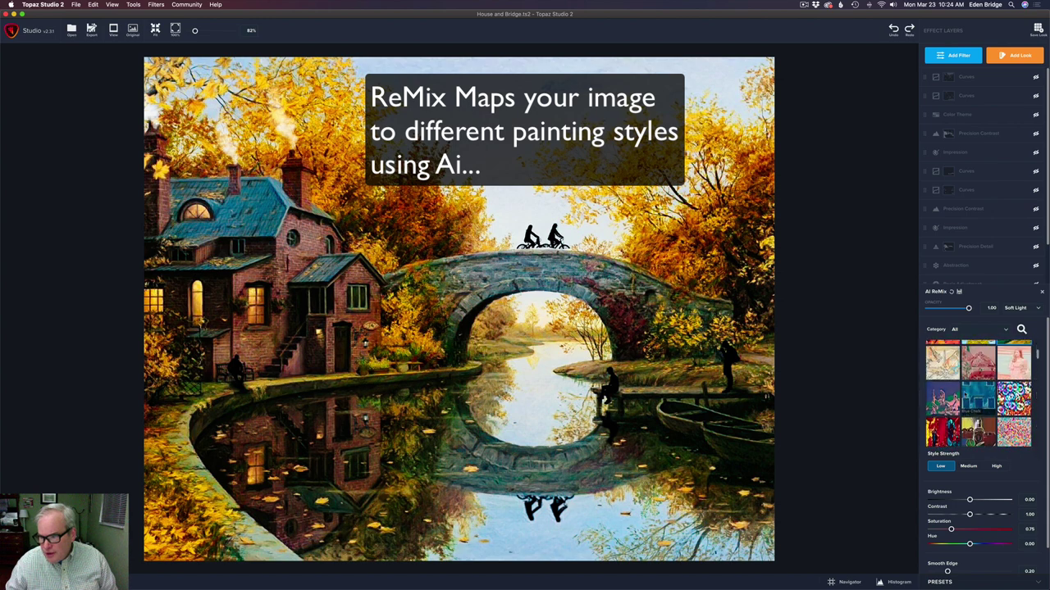
{"action": "scroll", "coordinate": [978, 394], "scroll_direction": "up", "scroll_amount": 3}
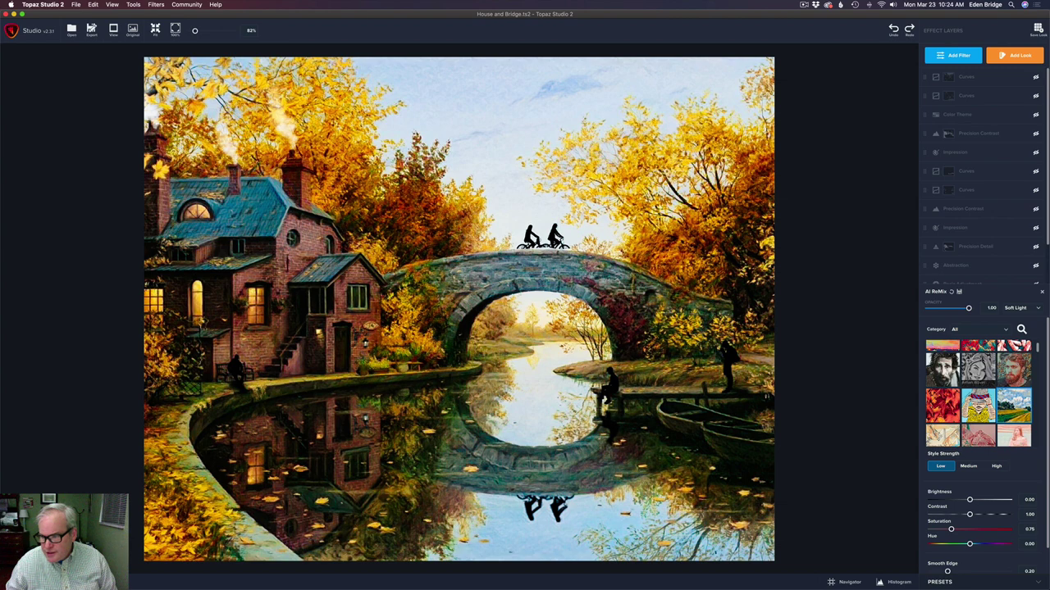
- Preview the bearded portrait style and the red leaves style in AI ReMix, and return to the green field landscape style
{"action": "left_click", "coordinate": [1015, 367]}
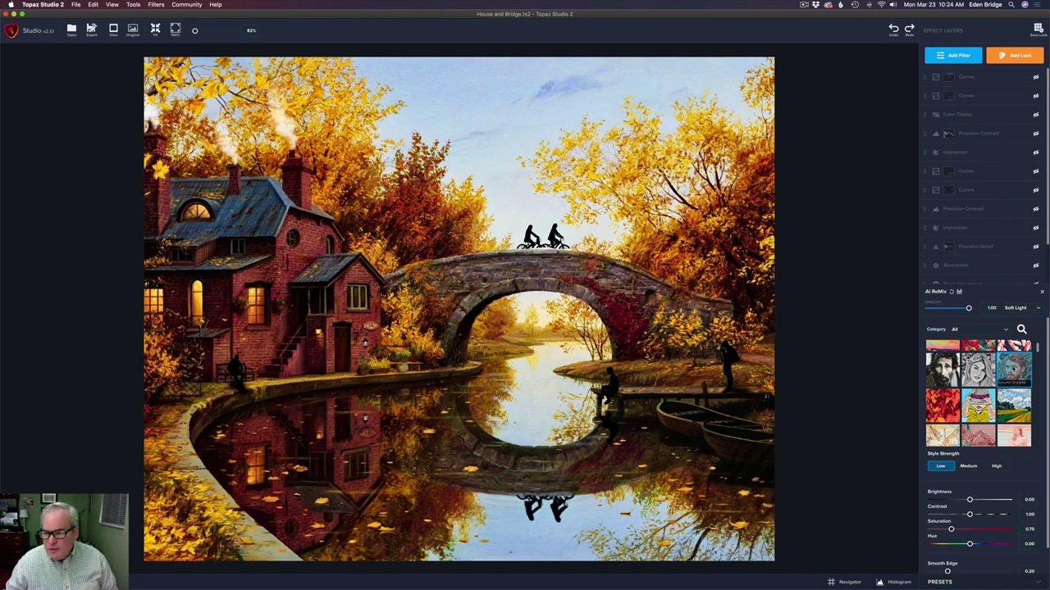
{"action": "left_click", "coordinate": [943, 406]}
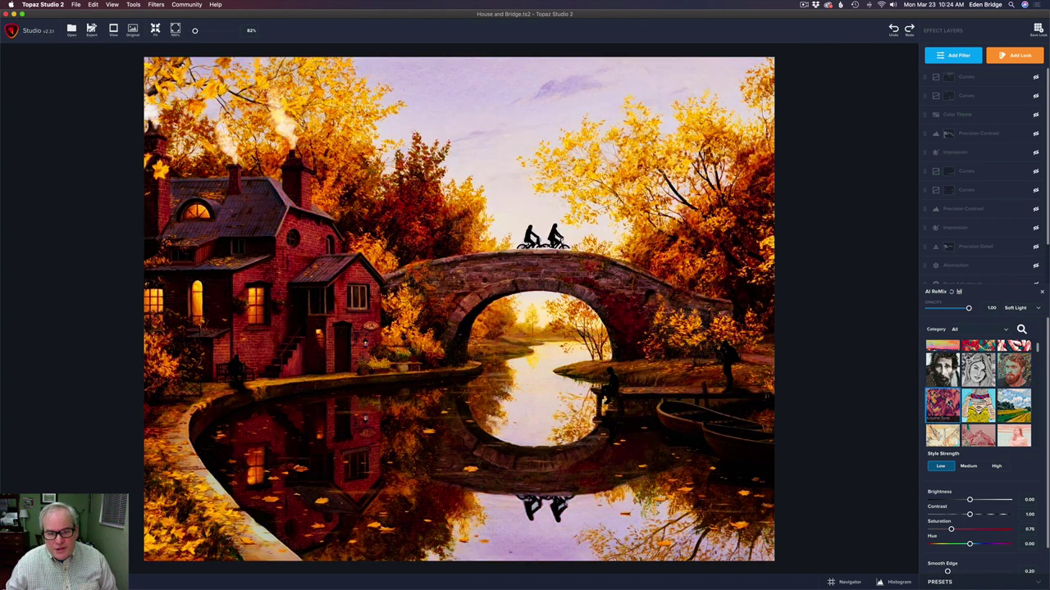
{"action": "left_click", "coordinate": [1018, 402]}
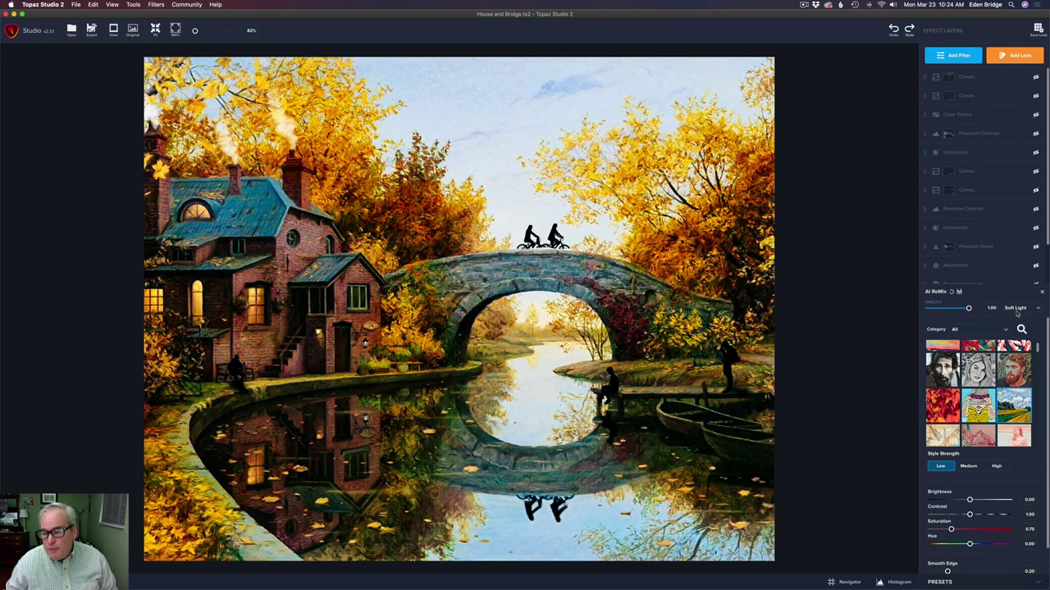
- Preview the AI ReMix layer in Normal blend mode, restore Soft Light, and close its settings
{"action": "left_click", "coordinate": [1037, 309]}
{"action": "left_click", "coordinate": [1023, 315]}
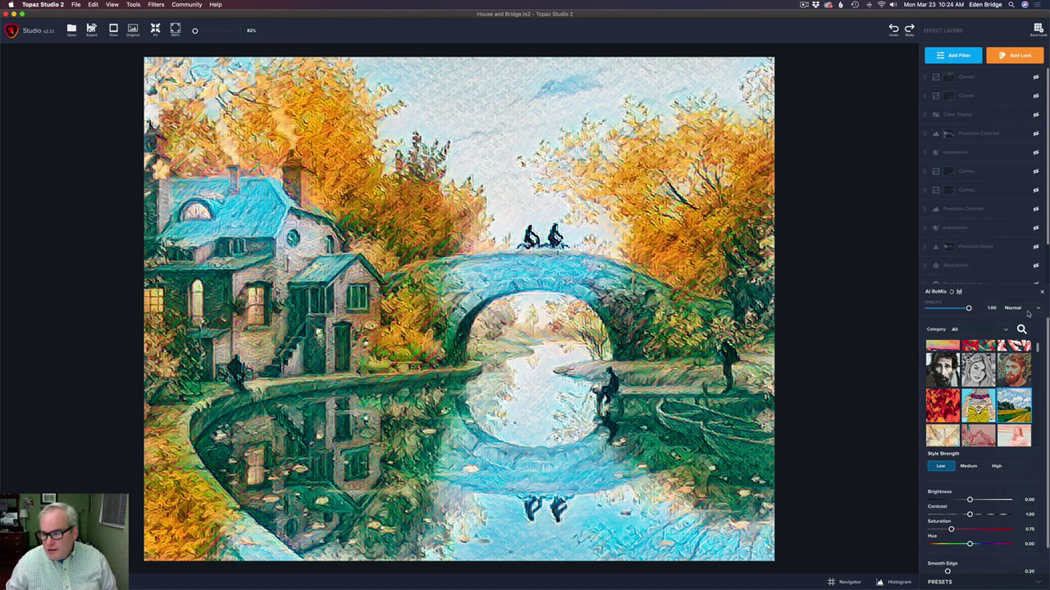
{"action": "left_click", "coordinate": [1038, 308]}
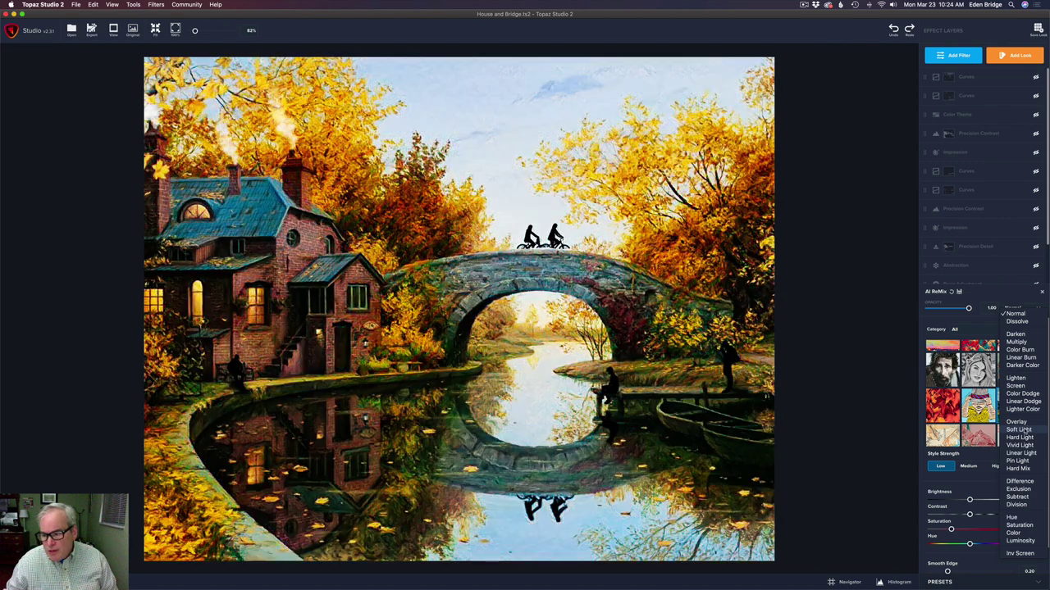
{"action": "left_click", "coordinate": [1018, 429]}
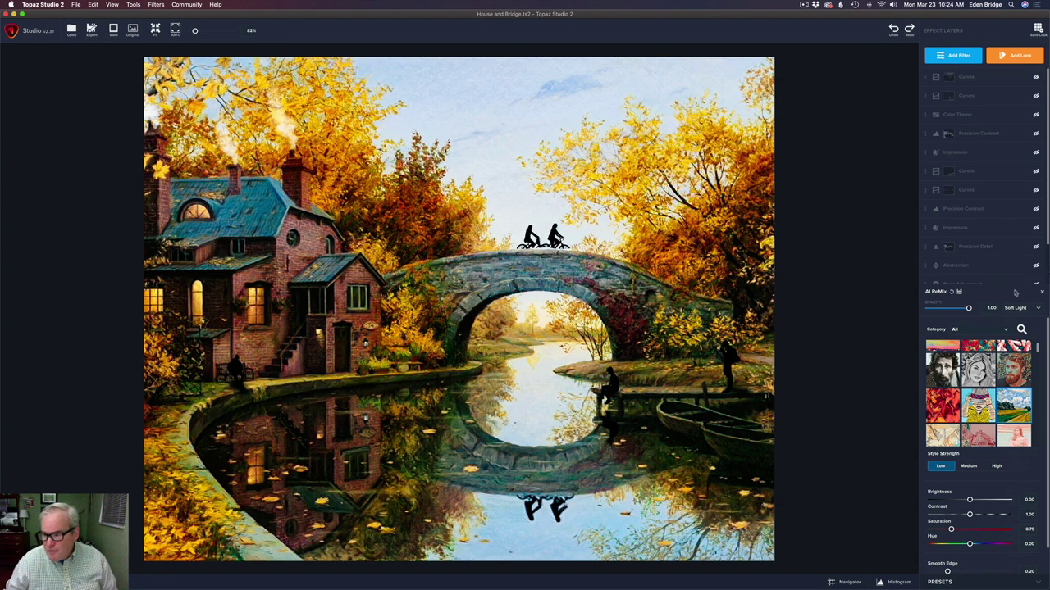
{"action": "left_click", "coordinate": [1042, 294]}
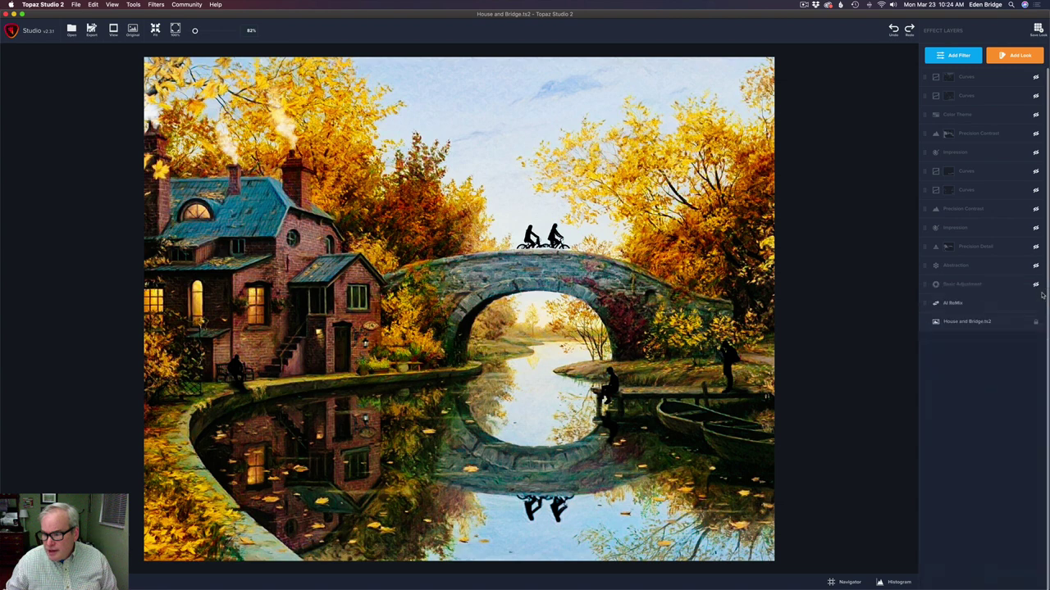
- Toggle the Basic Adjustment layer and the AI ReMix layer to compare the image with and without each effect
{"action": "left_click", "coordinate": [1037, 284]}
{"action": "left_click", "coordinate": [1036, 285]}
{"action": "left_click", "coordinate": [1037, 304]}
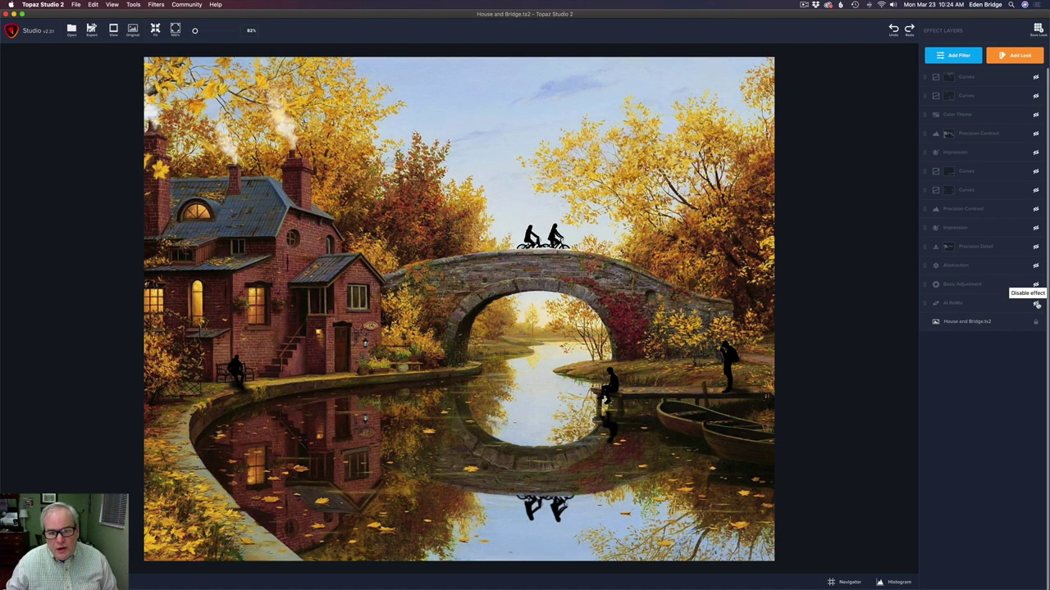
{"action": "left_click", "coordinate": [1036, 304]}
- Review the AI ReMix layer's style, strength, colour and blend mode settings, and close them
{"action": "left_click", "coordinate": [991, 306]}
{"action": "scroll", "coordinate": [1002, 396], "scroll_direction": "down", "scroll_amount": 6}
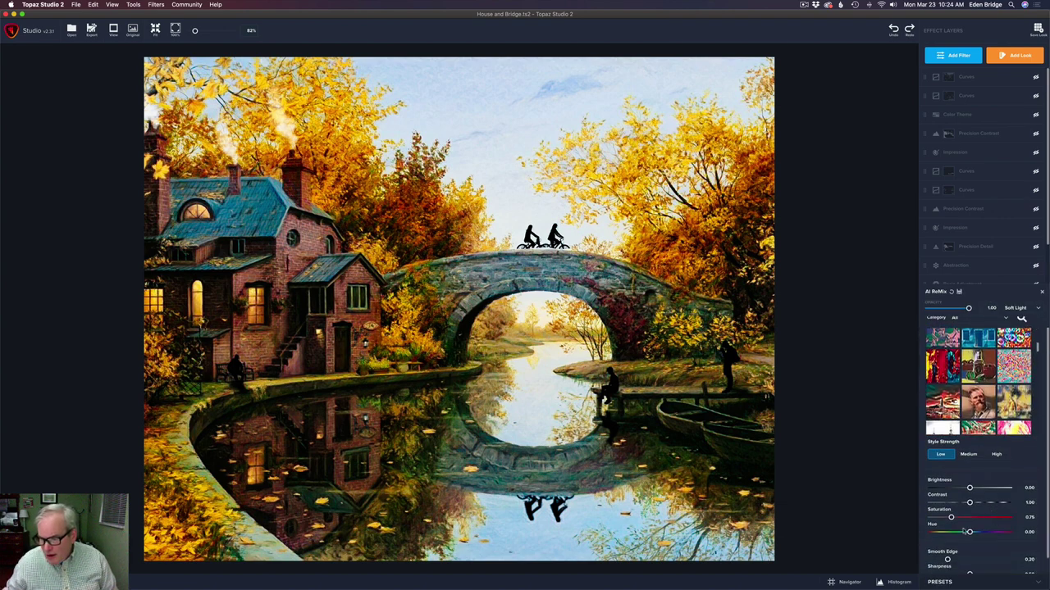
{"action": "scroll", "coordinate": [977, 402], "scroll_direction": "up", "scroll_amount": 5}
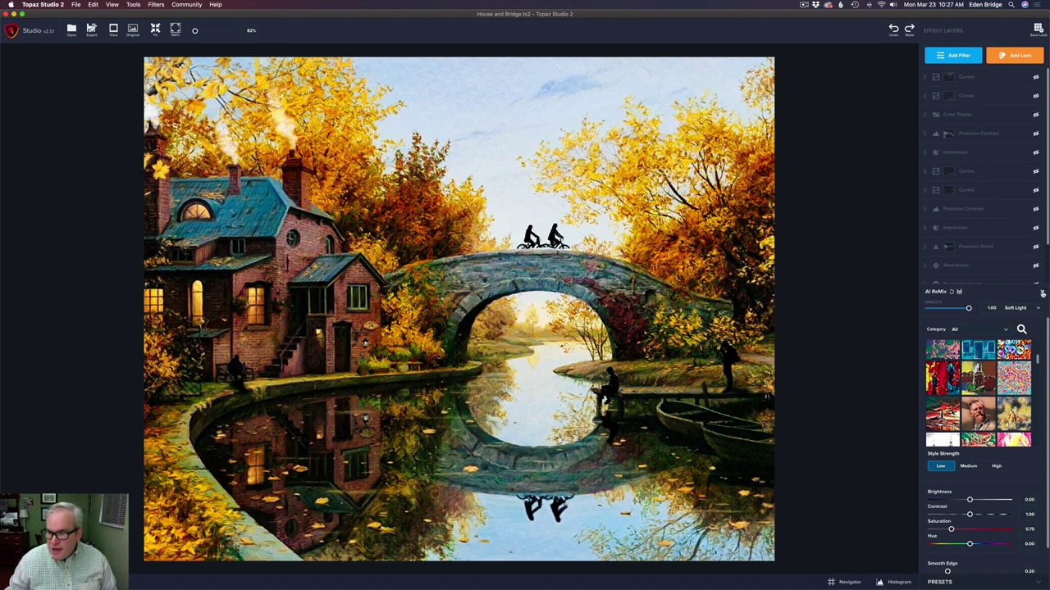
{"action": "left_click", "coordinate": [1042, 293]}
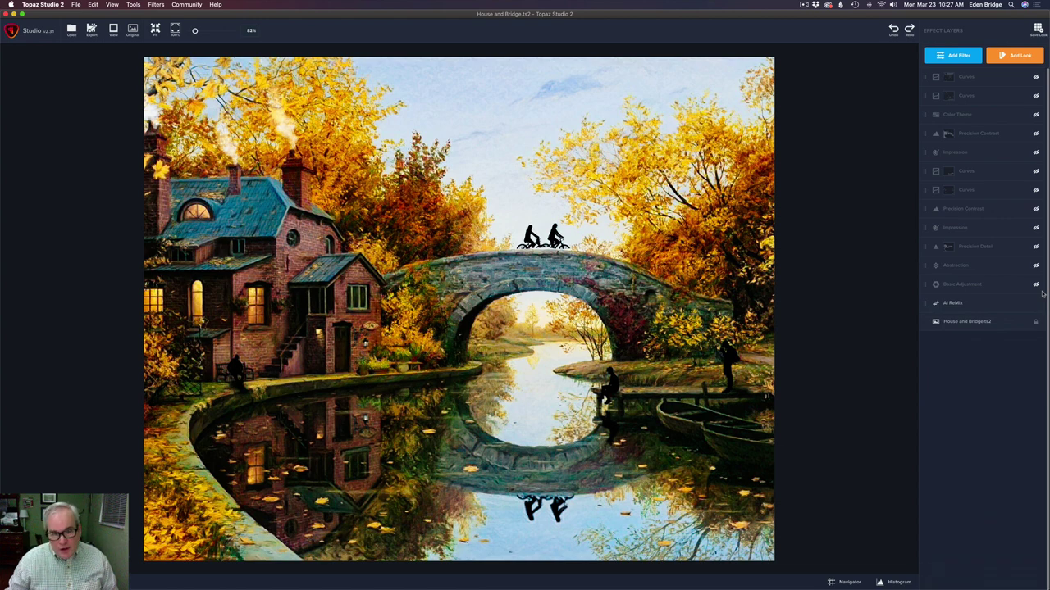
{"action": "left_click", "coordinate": [990, 308]}
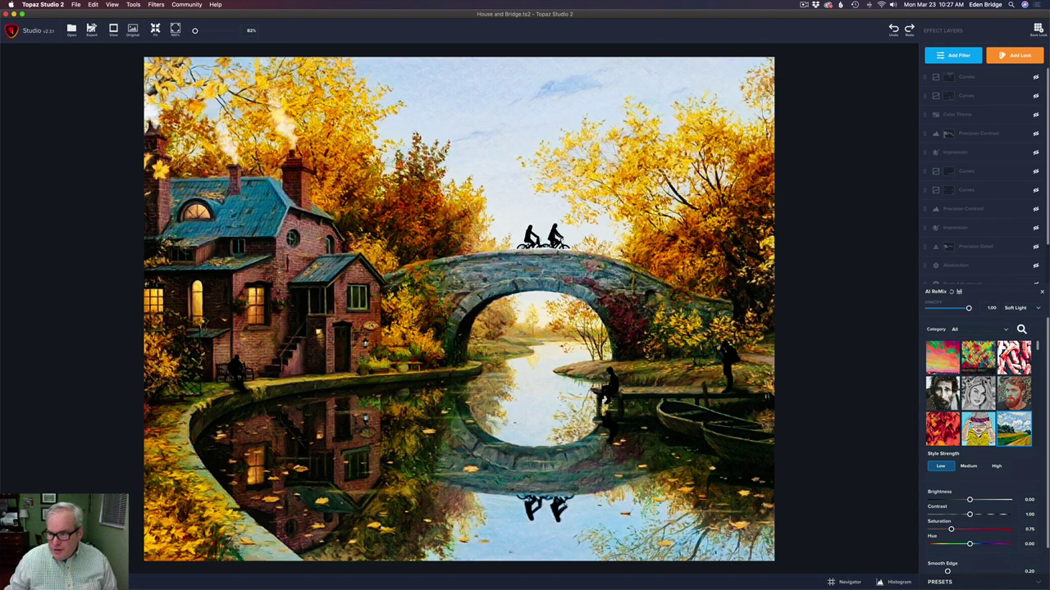
{"action": "left_click", "coordinate": [1043, 294]}
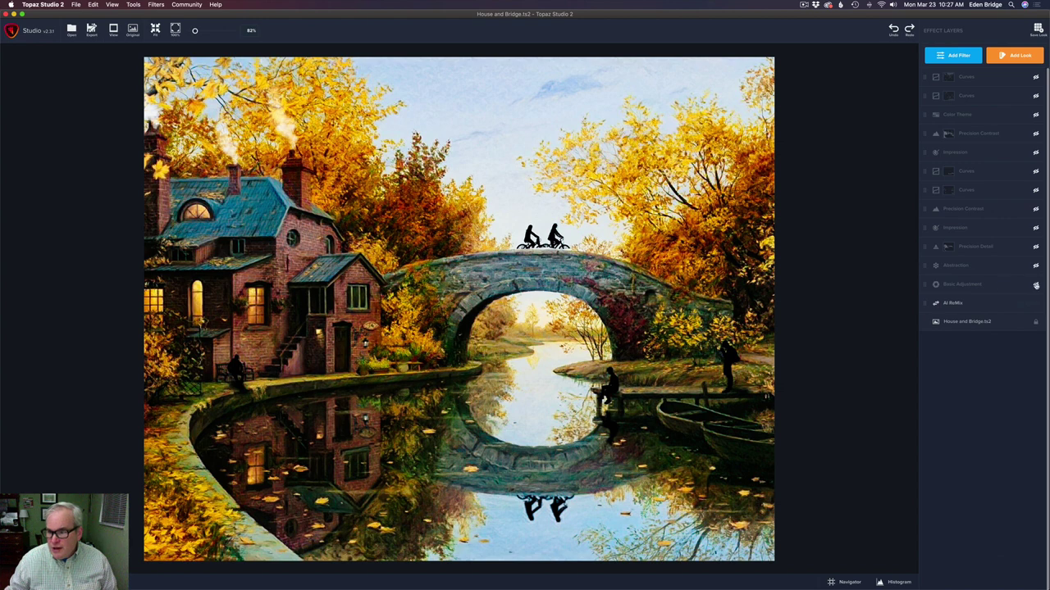
- Enable the Basic Adjustment layer and review its exposure, shadow, highlight and saturation settings
{"action": "left_click", "coordinate": [1036, 285]}
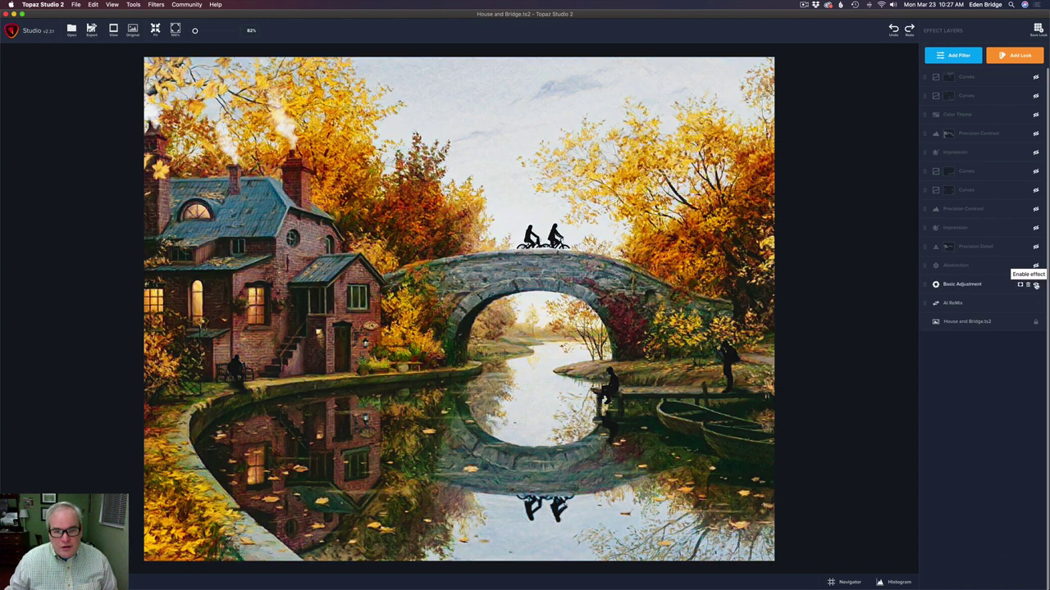
{"action": "left_click", "coordinate": [980, 286]}
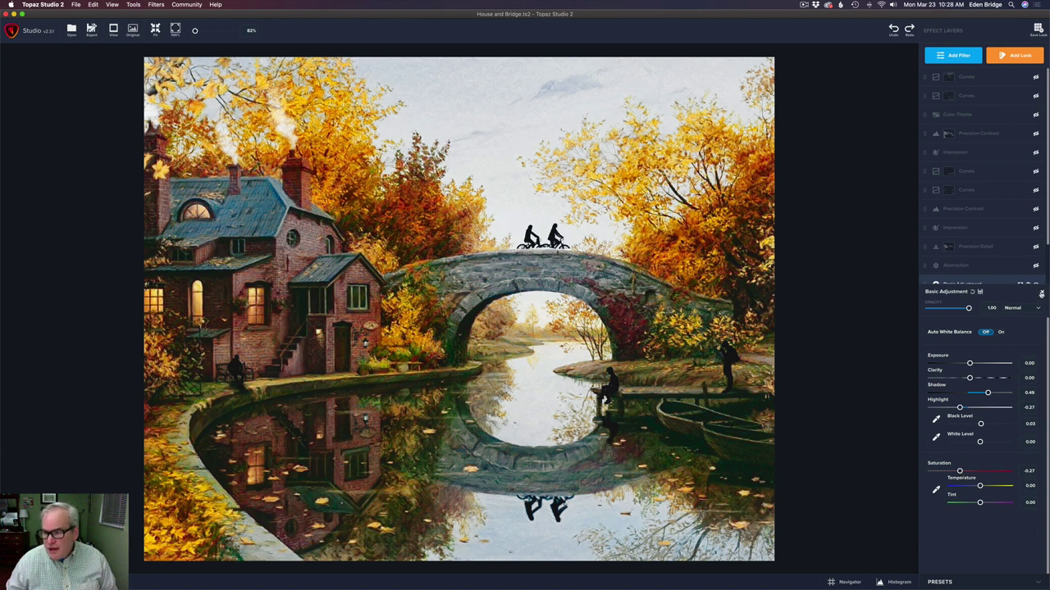
{"action": "left_click", "coordinate": [1041, 292]}
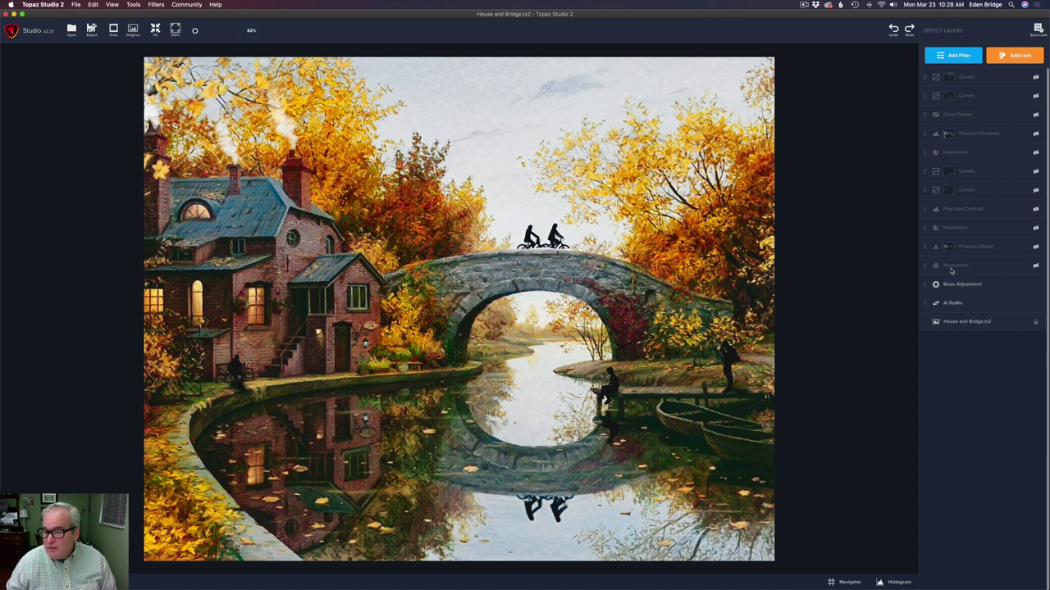
- Enable the Abstraction layer and review its simplify size and detail settings
{"action": "left_click", "coordinate": [1036, 267]}
{"action": "left_click", "coordinate": [986, 267]}
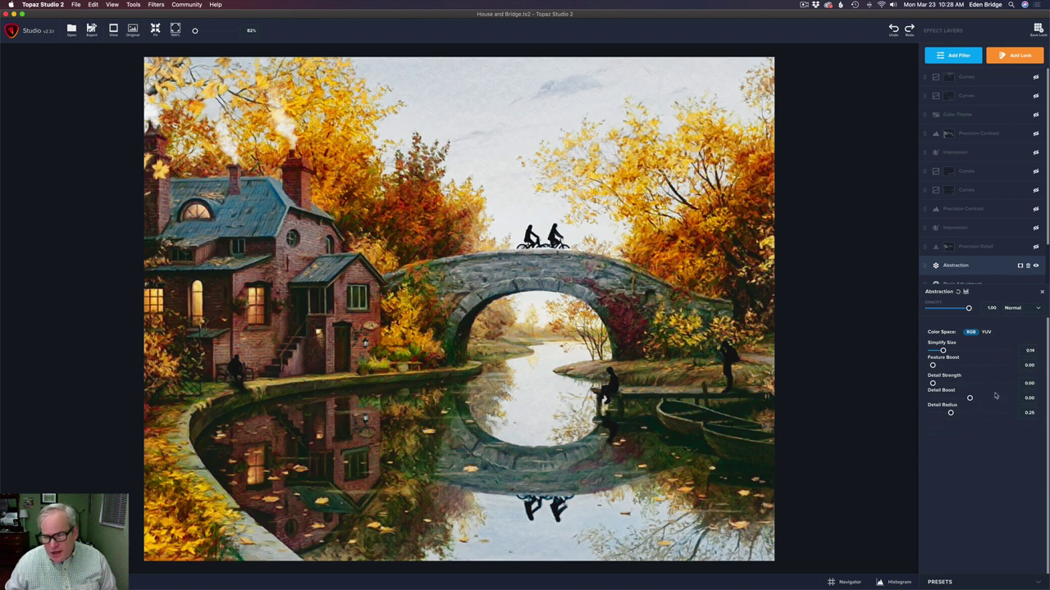
{"action": "left_click", "coordinate": [1042, 292]}
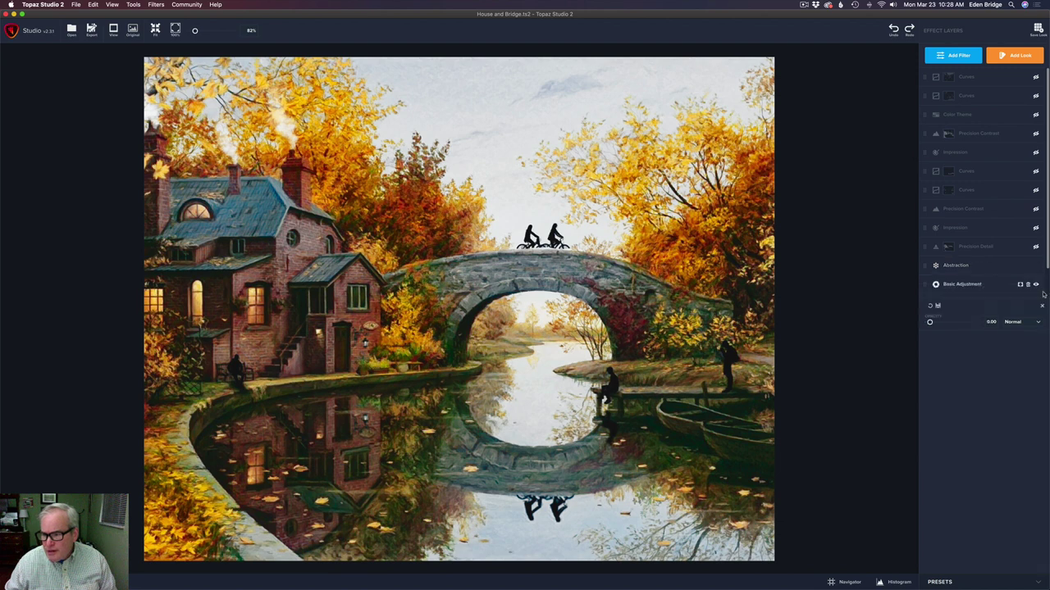
{"action": "left_click", "coordinate": [1038, 276]}
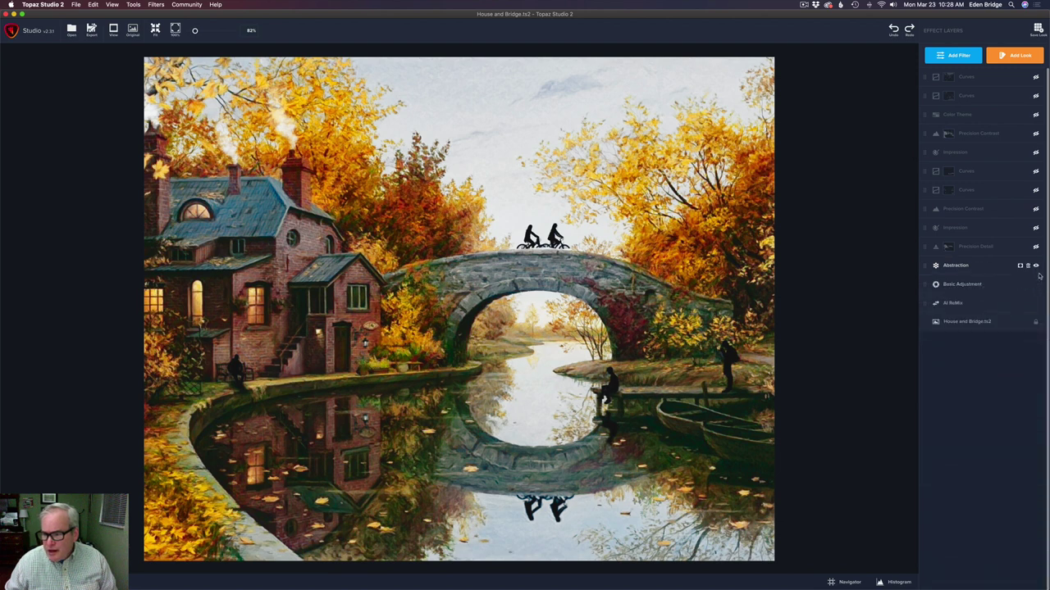
- Toggle the Abstraction layer off and on to compare its effect, leaving it enabled
{"action": "left_click", "coordinate": [1036, 266]}
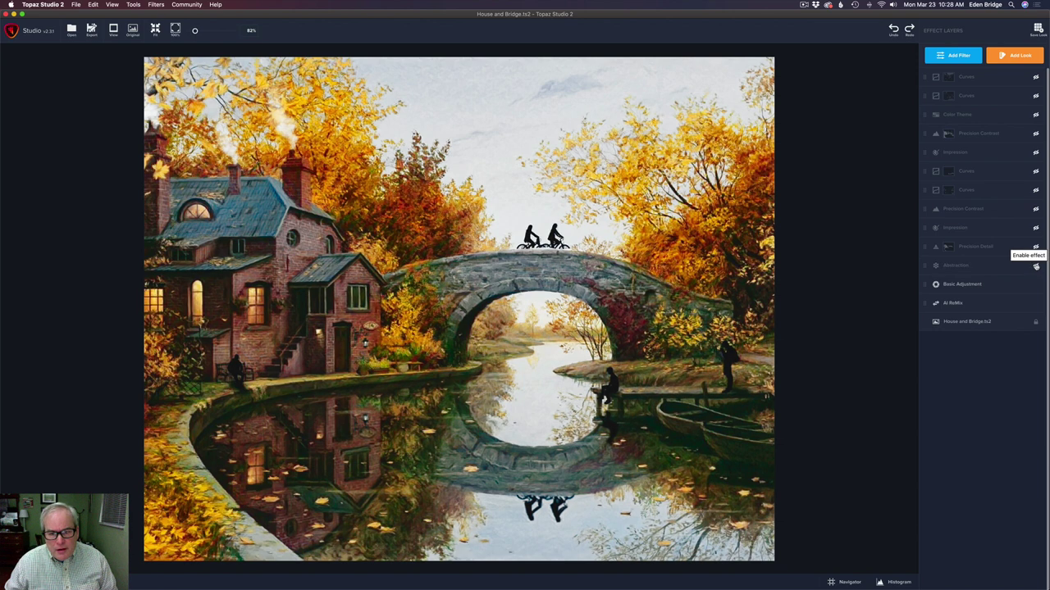
{"action": "left_click", "coordinate": [1036, 267]}
{"action": "left_click", "coordinate": [1036, 266]}
{"action": "left_click", "coordinate": [1036, 267]}
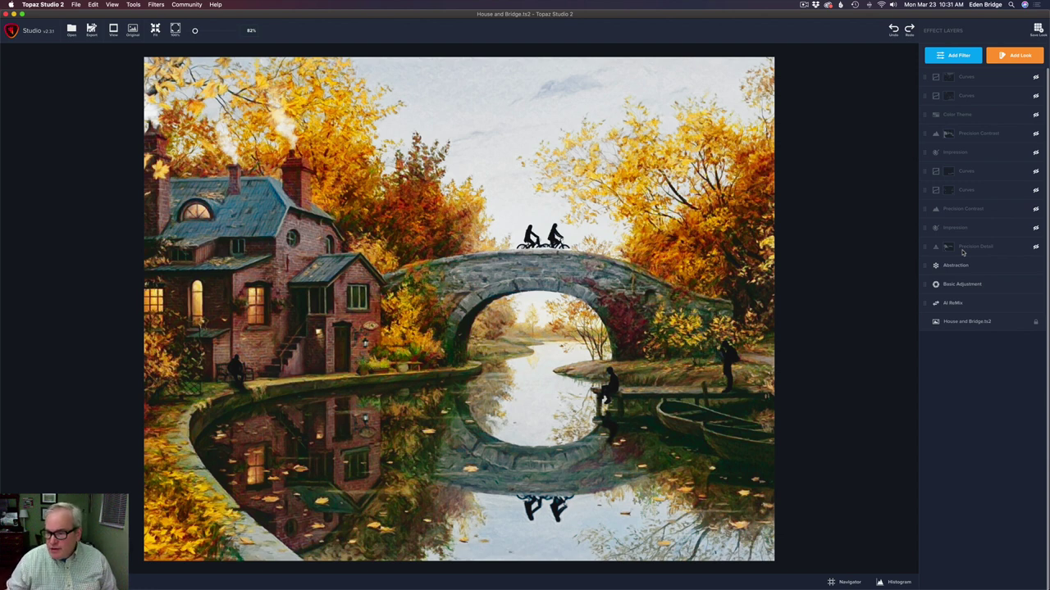
- Enable the Precision Detail layer and review its overall detail, sharpening and lighting settings
{"action": "left_click", "coordinate": [1036, 247]}
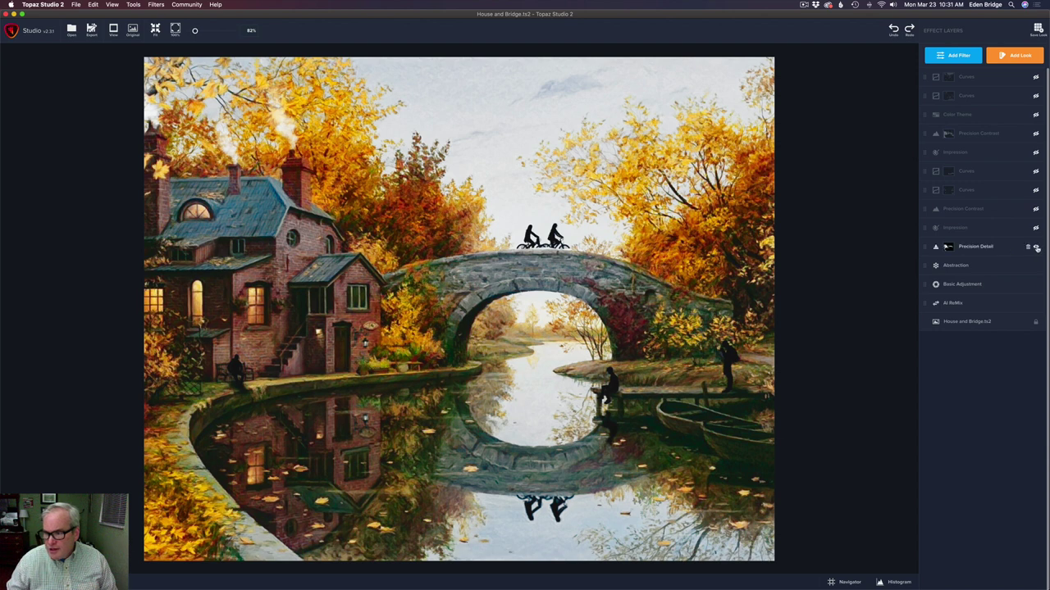
{"action": "left_click", "coordinate": [1003, 247]}
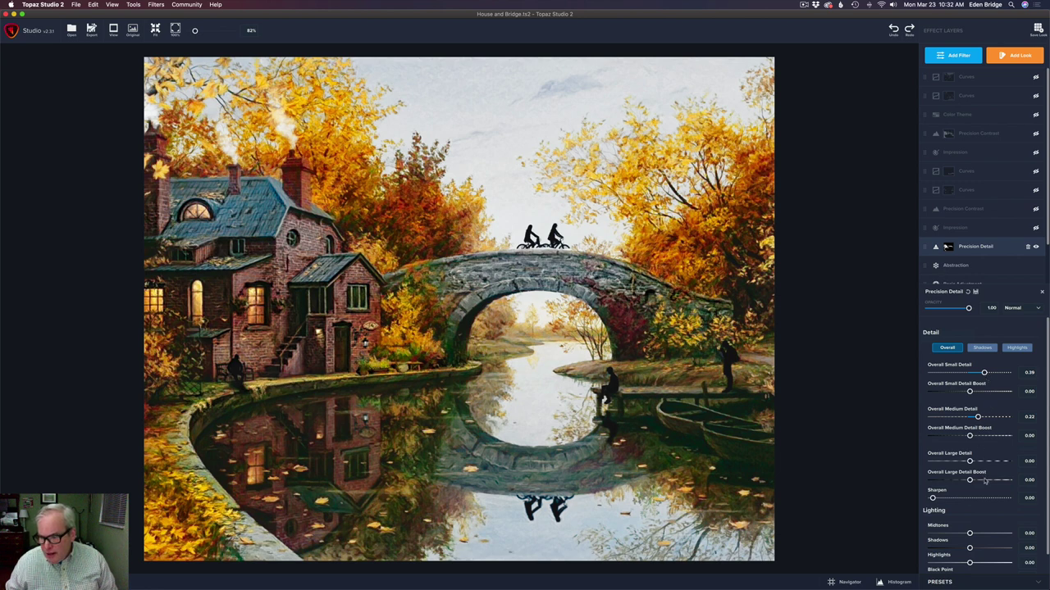
{"action": "scroll", "coordinate": [989, 500], "scroll_direction": "down", "scroll_amount": 2}
{"action": "scroll", "coordinate": [989, 500], "scroll_direction": "up", "scroll_amount": 2}
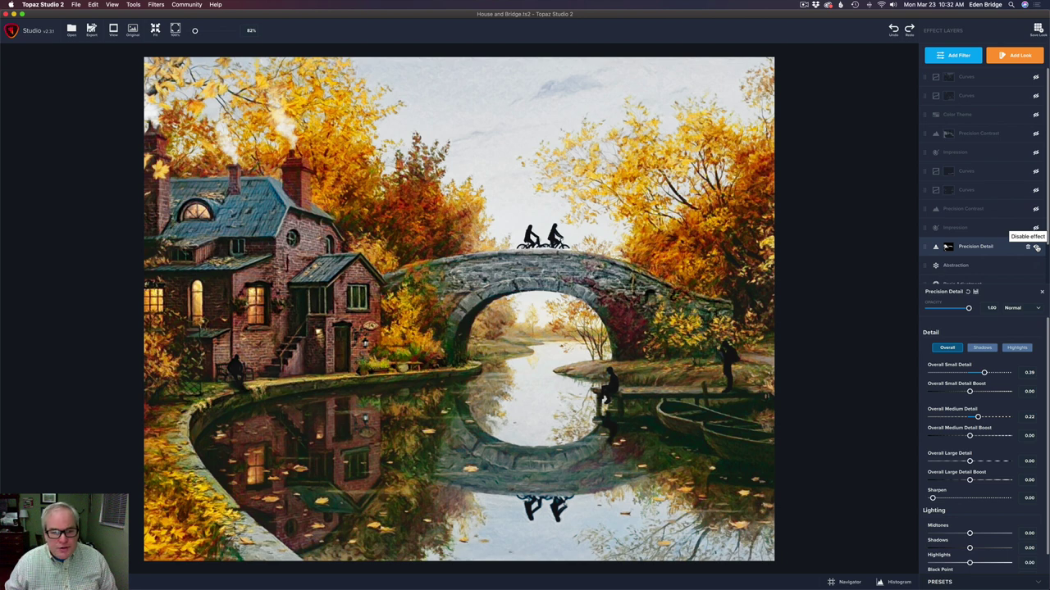
- Toggle the Precision Detail layer off and on to compare its effect, leaving it enabled
{"action": "left_click", "coordinate": [1036, 247]}
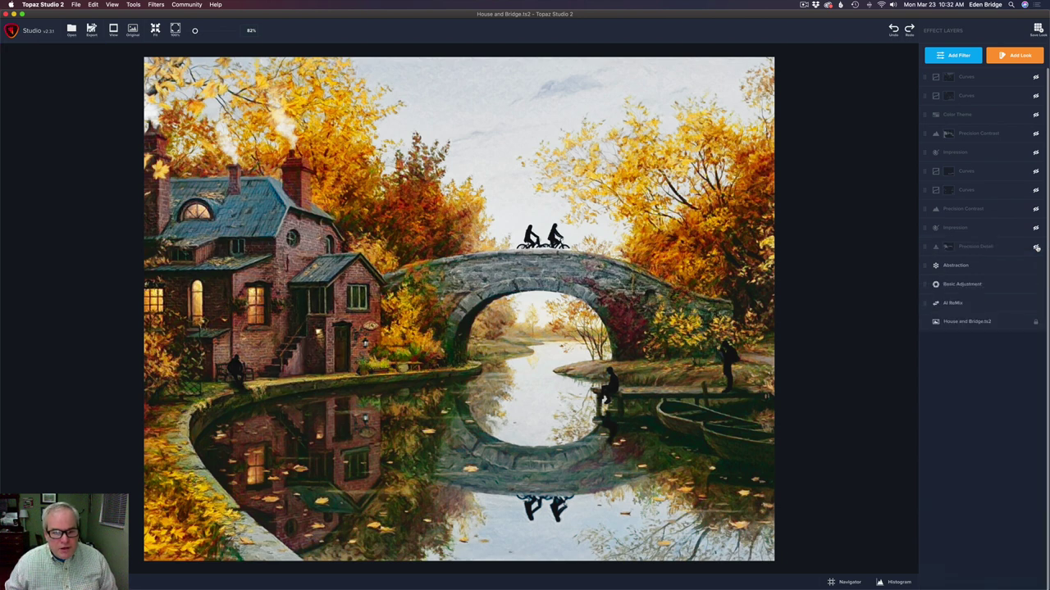
{"action": "left_click", "coordinate": [1036, 247]}
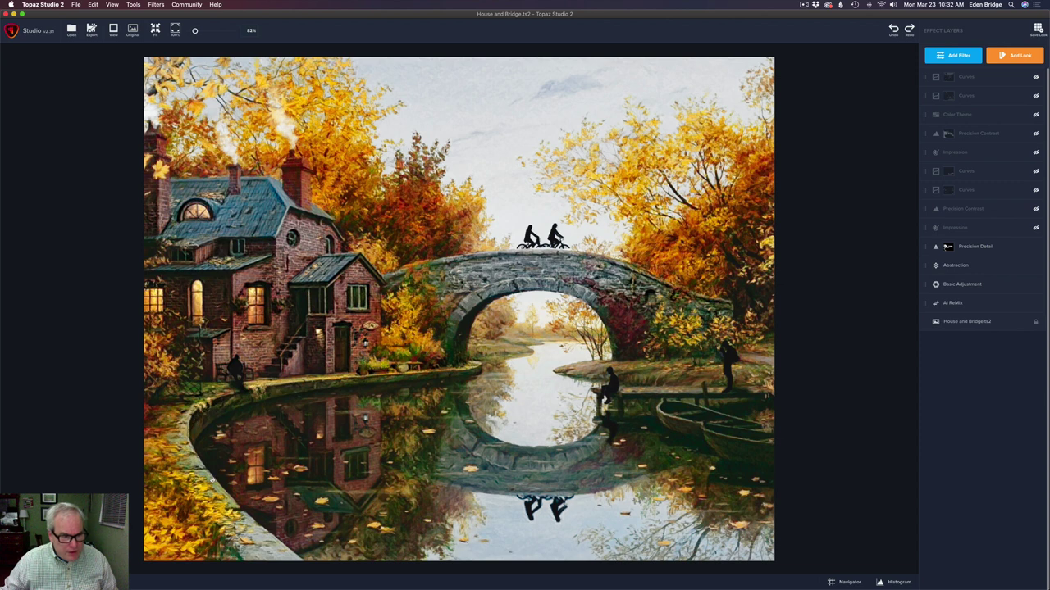
{"action": "mouse_move", "coordinate": [1035, 246]}
{"action": "left_click", "coordinate": [1036, 247]}
{"action": "left_click", "coordinate": [1036, 247]}
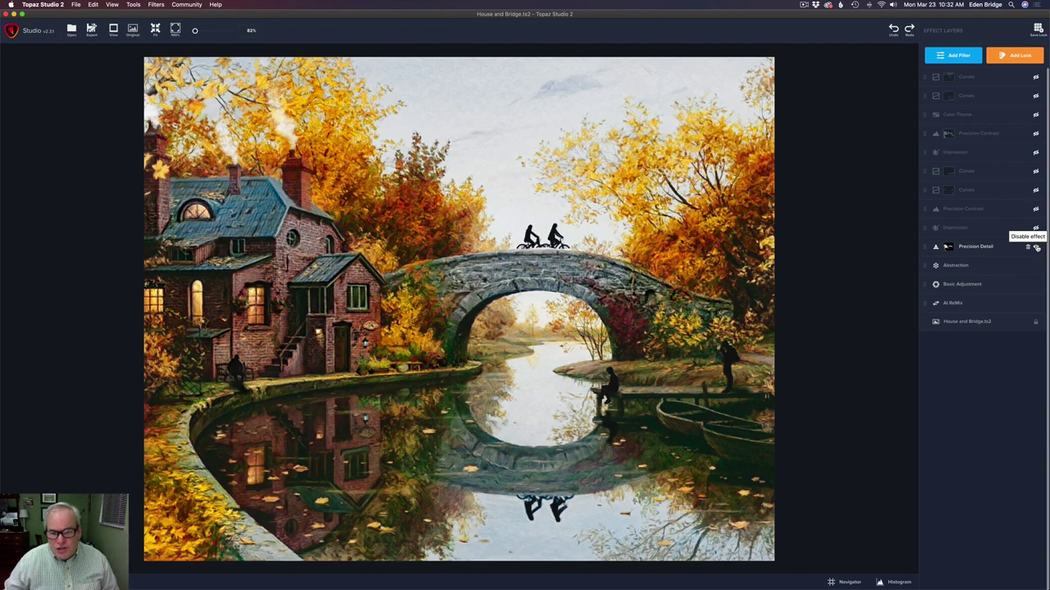
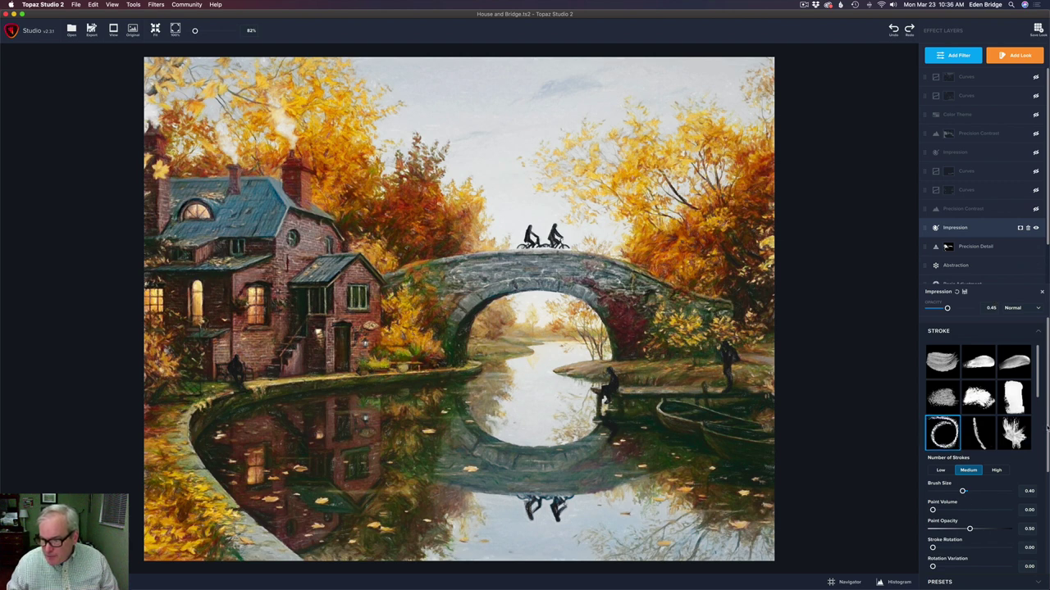
- Review the lower Impression layer's brush, number of strokes, stroke sliders, texture and background type settings
{"action": "scroll", "coordinate": [979, 423], "scroll_direction": "down", "scroll_amount": 3}
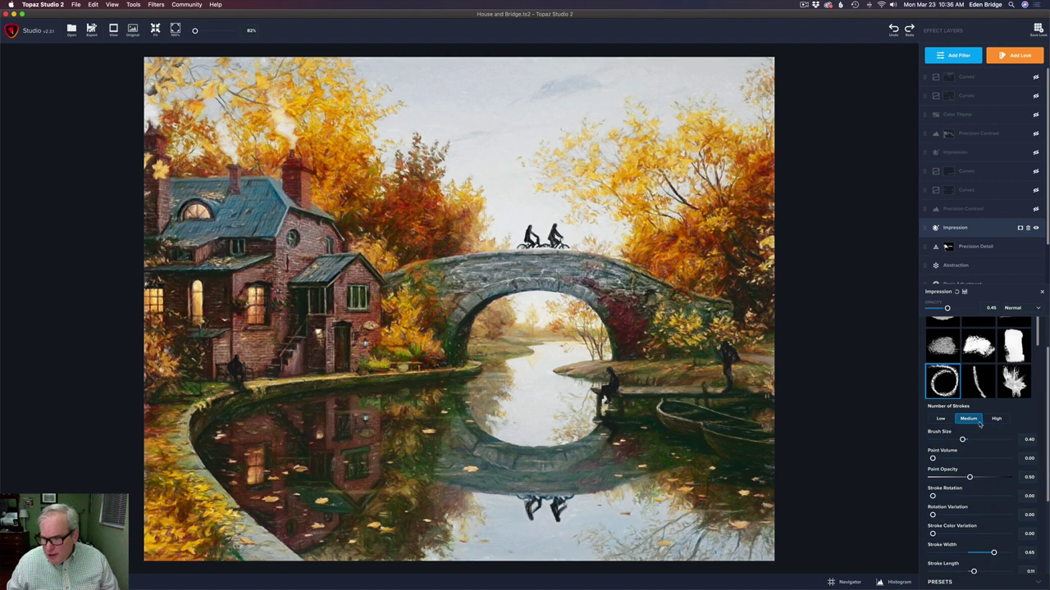
{"action": "scroll", "coordinate": [1046, 426], "scroll_direction": "down", "scroll_amount": 5}
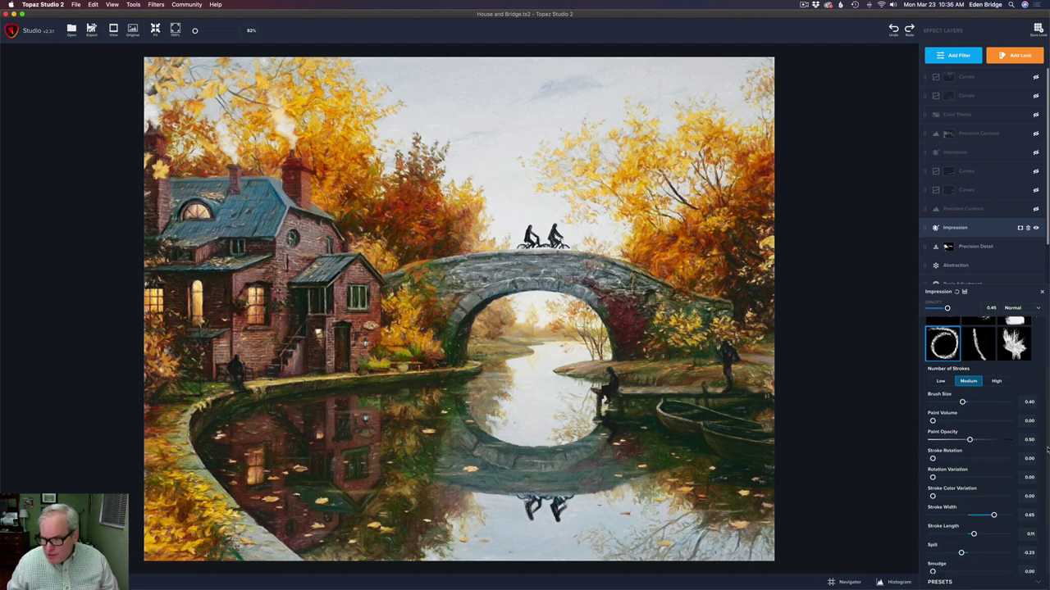
{"action": "scroll", "coordinate": [1046, 477], "scroll_direction": "down", "scroll_amount": 3}
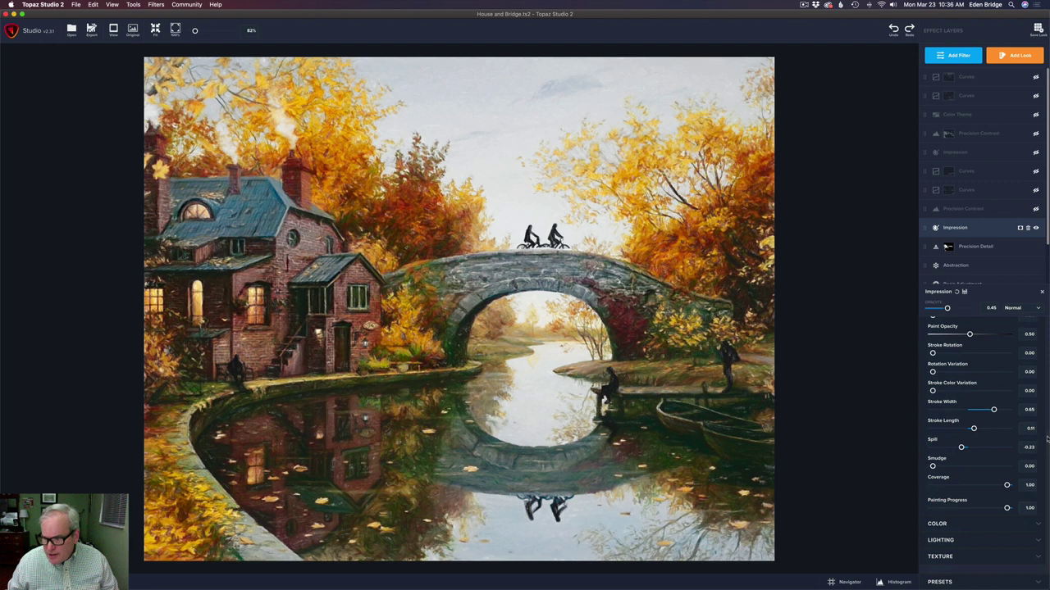
{"action": "scroll", "coordinate": [1037, 468], "scroll_direction": "down", "scroll_amount": 1}
{"action": "left_click", "coordinate": [1021, 550]}
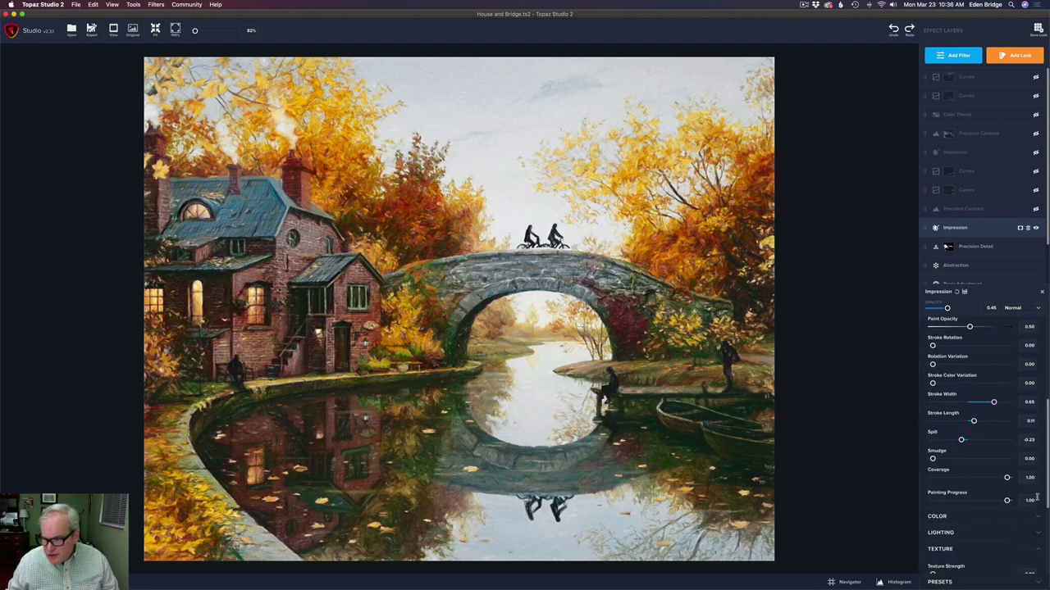
{"action": "scroll", "coordinate": [1047, 480], "scroll_direction": "down", "scroll_amount": 5}
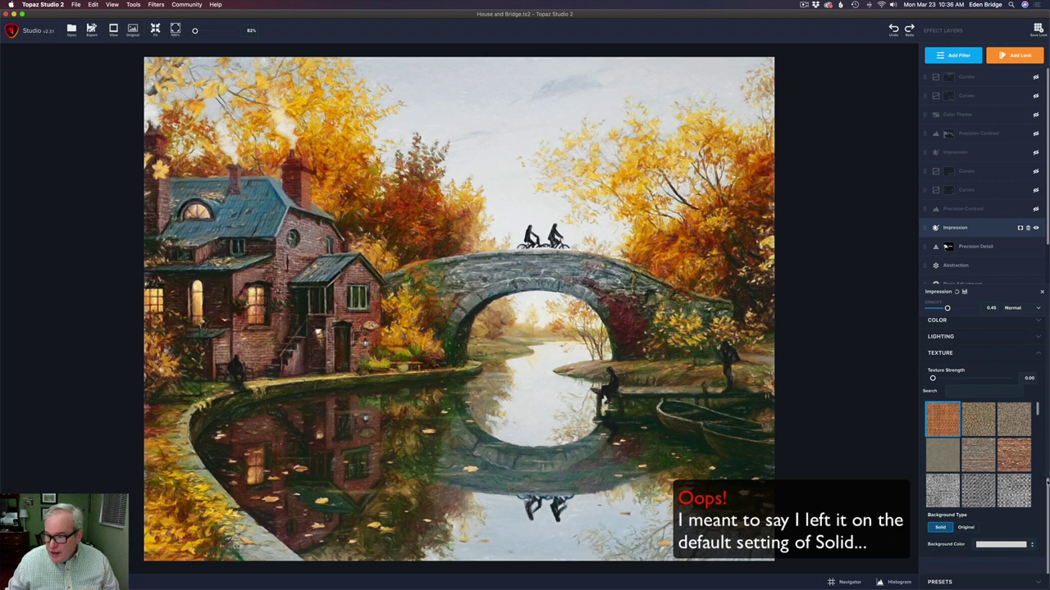
{"action": "scroll", "coordinate": [980, 426], "scroll_direction": "up", "scroll_amount": 5}
{"action": "scroll", "coordinate": [980, 385], "scroll_direction": "up", "scroll_amount": 3}
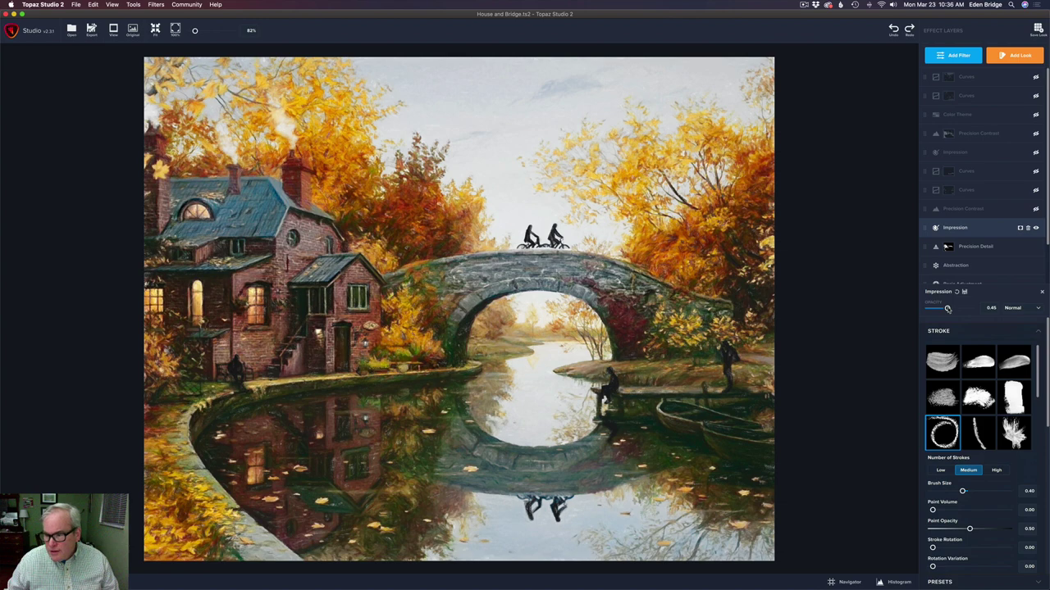
- Try the lower Impression layer at an opacity of 1.00, and bring it back to about 0.45
{"action": "left_click", "coordinate": [993, 308]}
{"action": "type", "text": "1"}
{"action": "key", "text": "Return"}
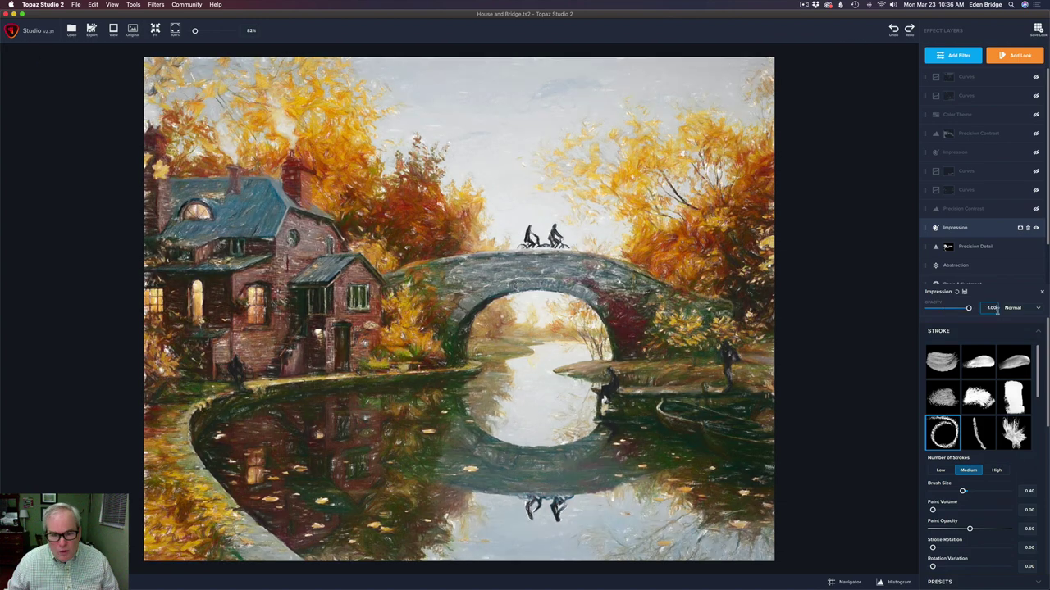
{"action": "left_click", "coordinate": [994, 308]}
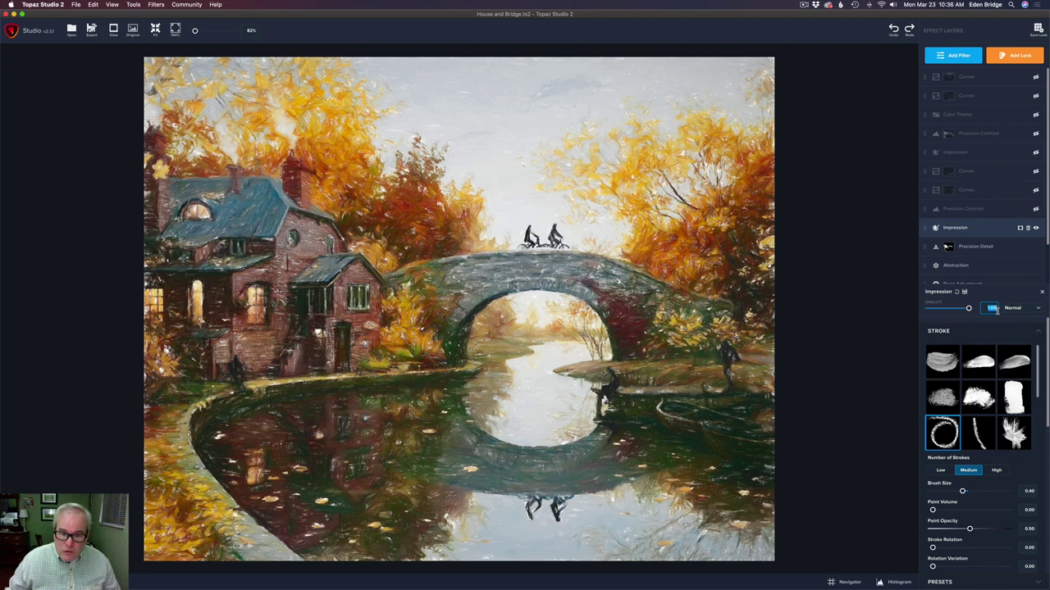
{"action": "left_click_drag", "start_coordinate": [969, 308], "coordinate": [947, 309]}
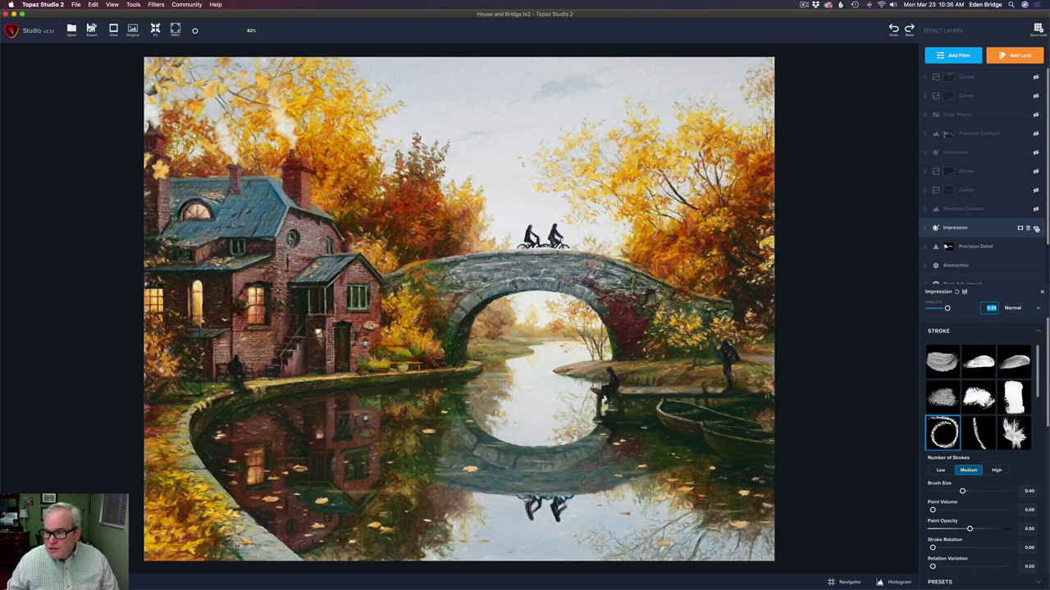
- Toggle the lower Impression layer off and on to compare its effect, leaving it enabled
{"action": "left_click", "coordinate": [1036, 229]}
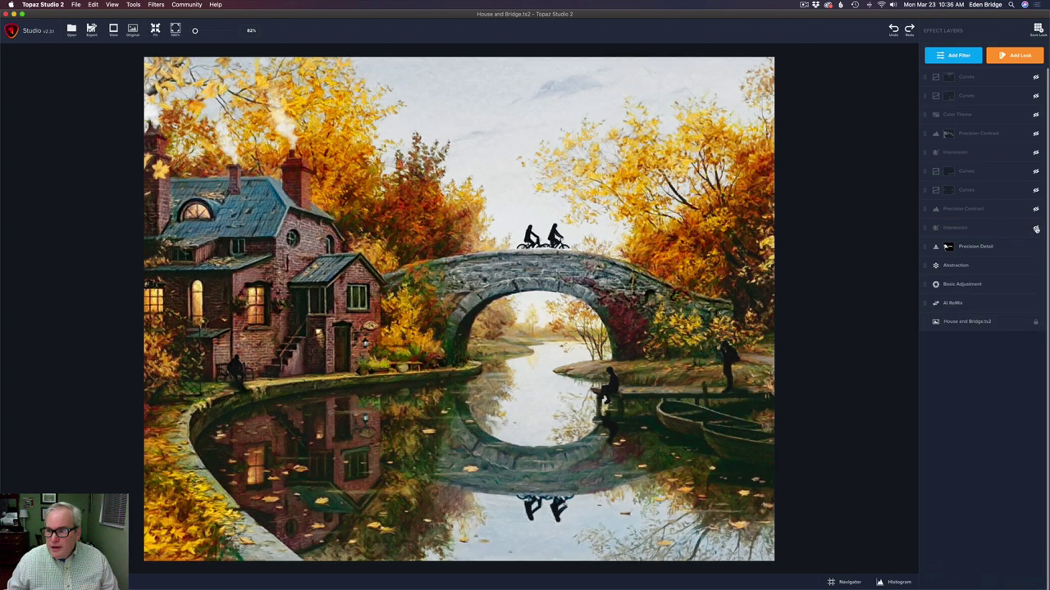
{"action": "left_click", "coordinate": [1035, 228]}
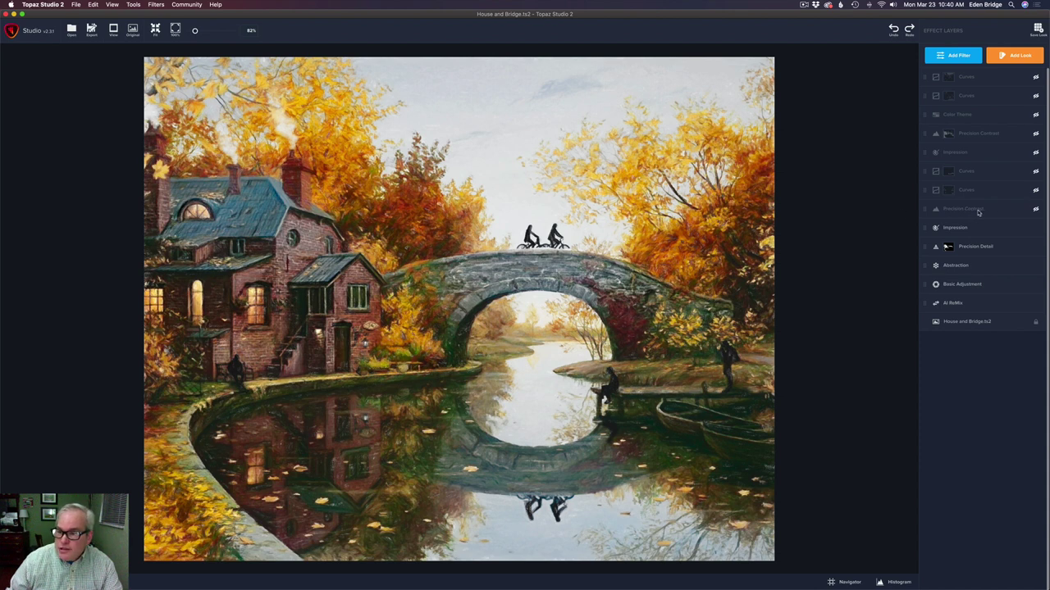
- Enable the lower Precision Contrast layer above Impression and open its settings for review
{"action": "left_click", "coordinate": [1037, 210]}
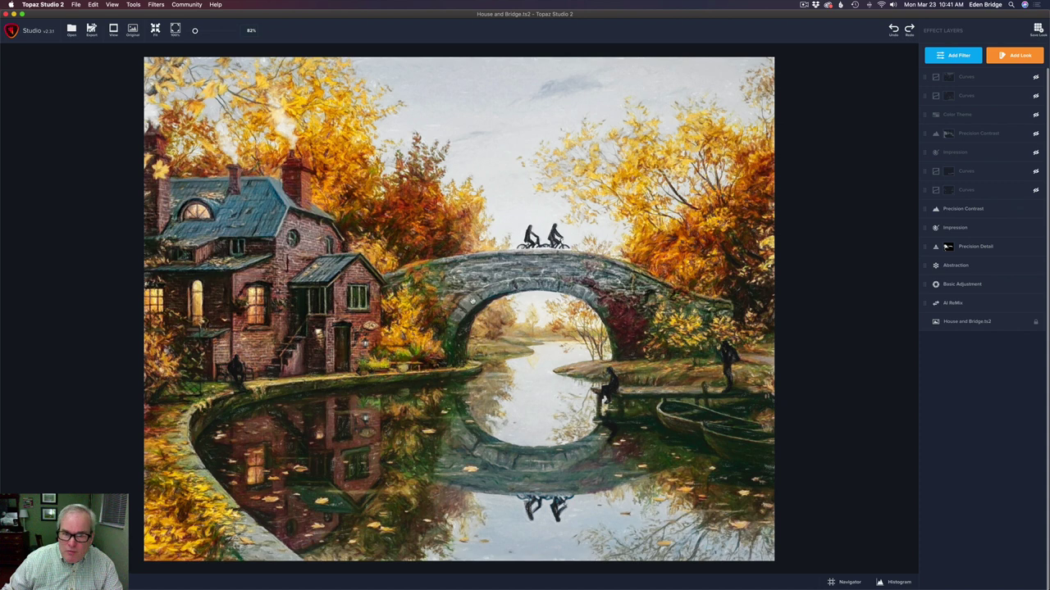
{"action": "left_click", "coordinate": [984, 212]}
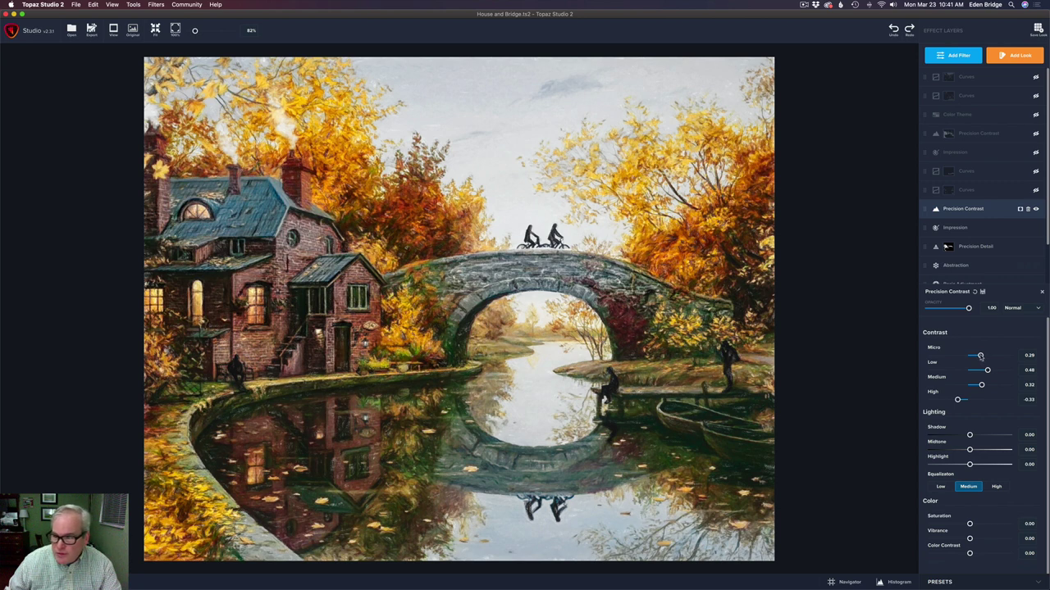
- Try Micro contrast at 1.00, restore it to 0.29, and compare the image with the Precision Contrast layer off and on
{"action": "left_click_drag", "start_coordinate": [981, 357], "coordinate": [1006, 357]}
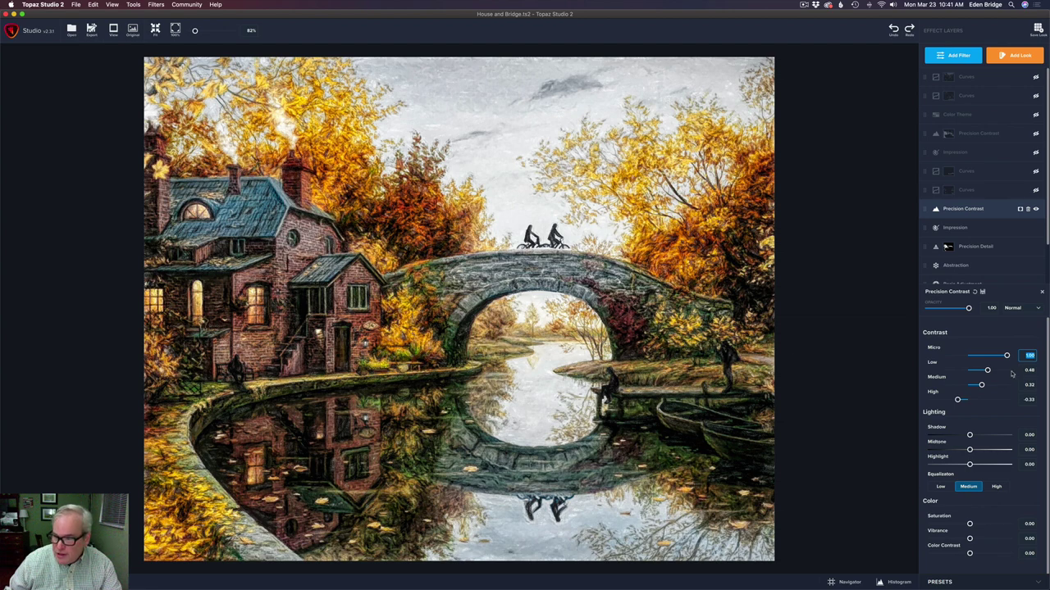
{"action": "left_click_drag", "start_coordinate": [1006, 355], "coordinate": [980, 359]}
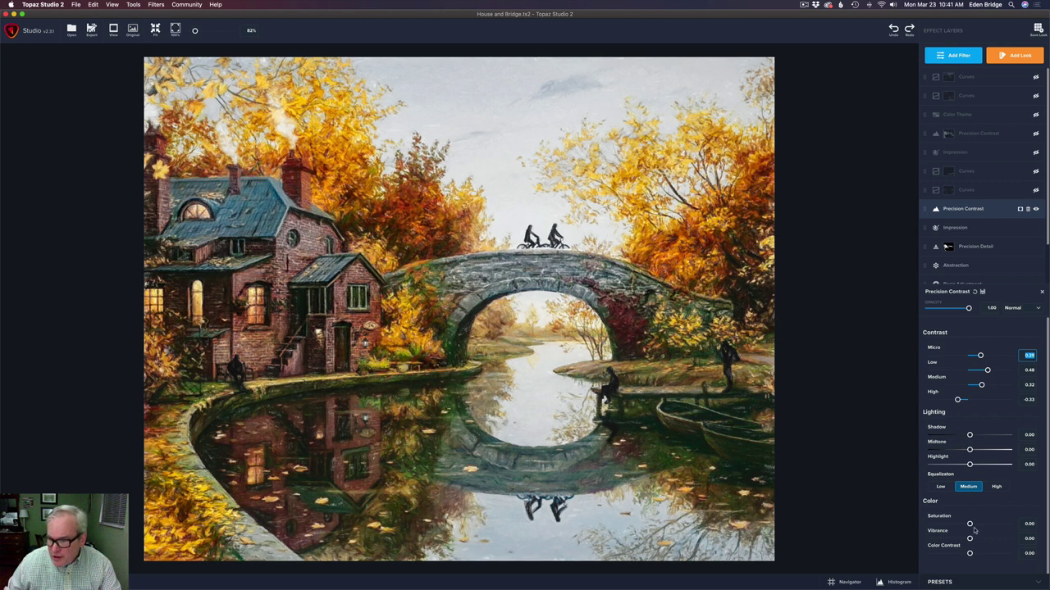
{"action": "left_click", "coordinate": [1036, 210]}
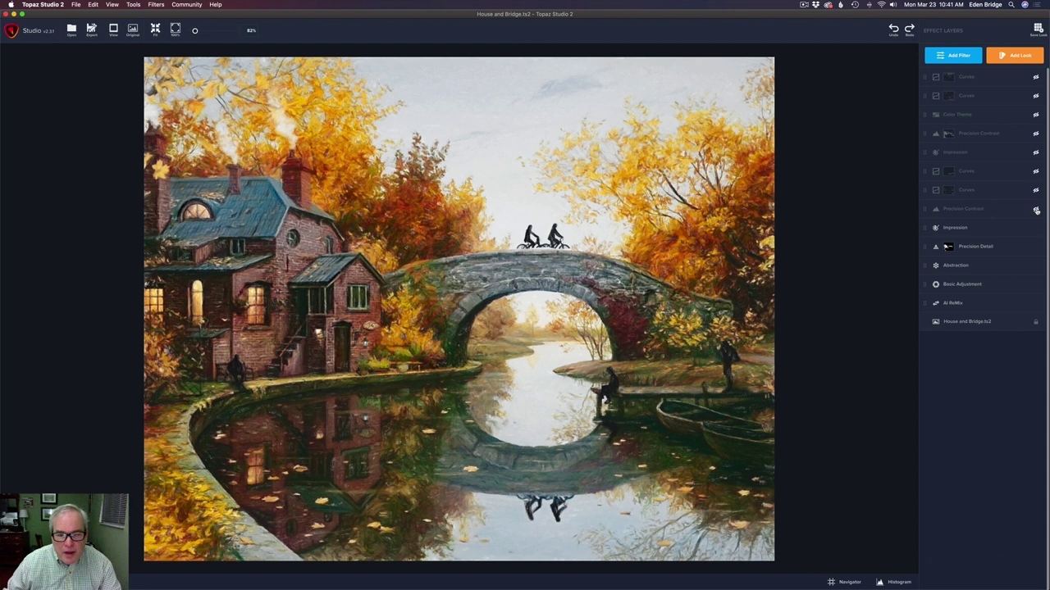
{"action": "left_click", "coordinate": [1036, 210]}
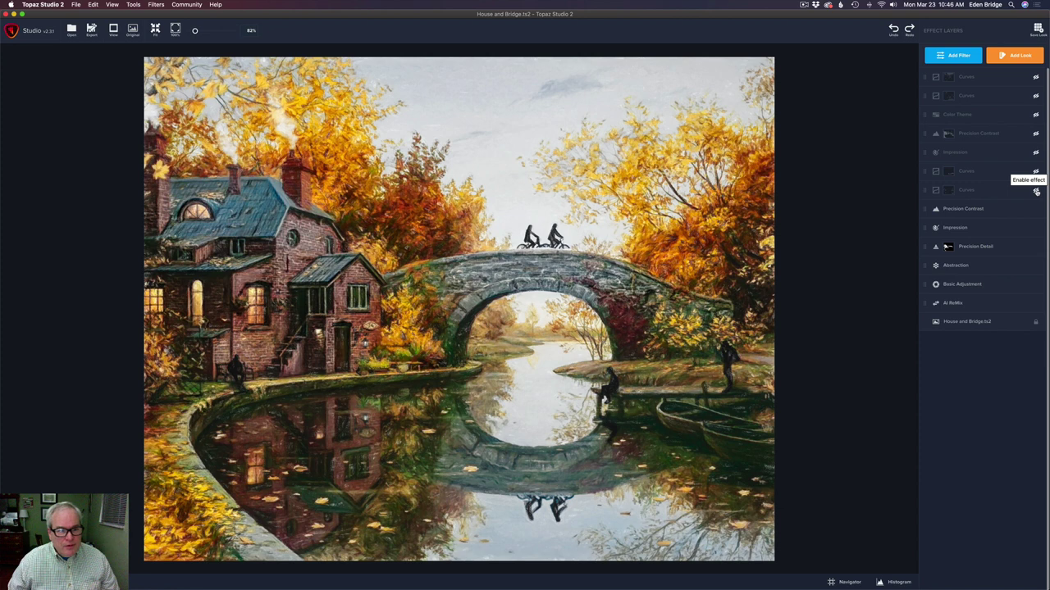
- Enable the lowest Curves layer and review its combined, red, green and blue channel curves
{"action": "left_click", "coordinate": [1036, 190]}
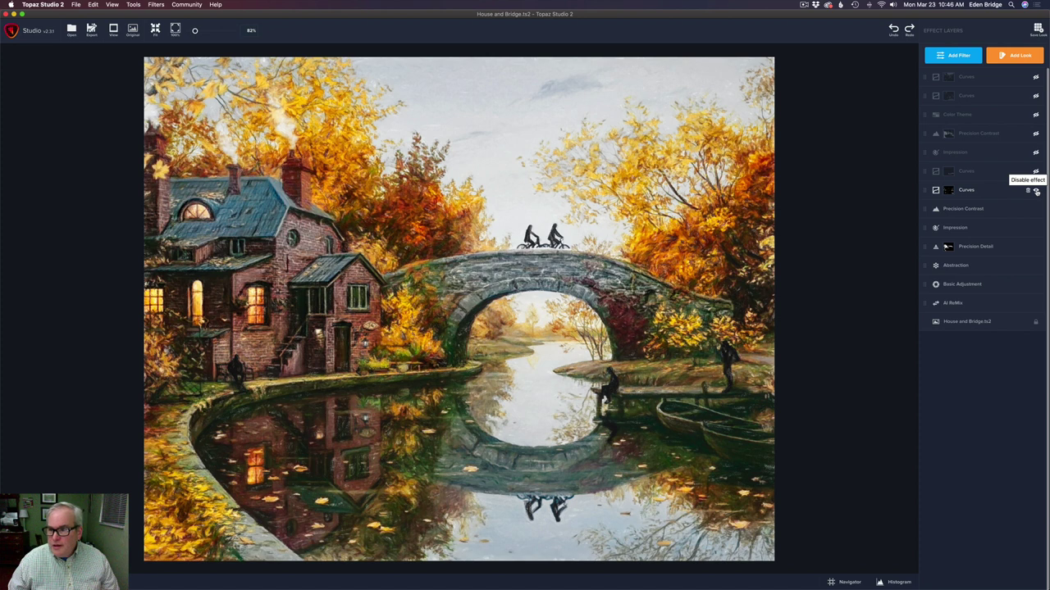
{"action": "left_click", "coordinate": [983, 192]}
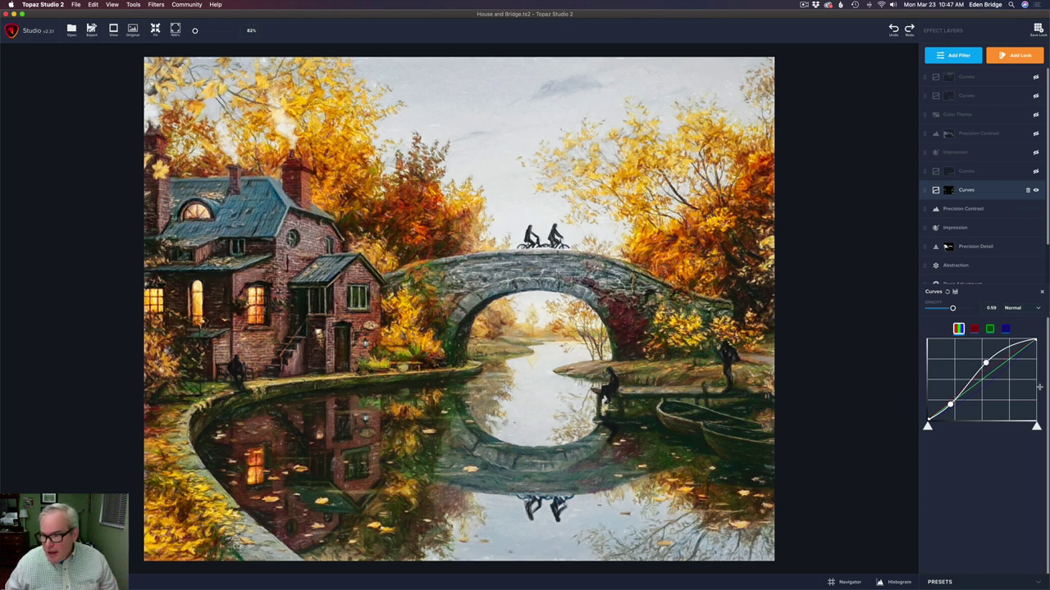
{"action": "left_click", "coordinate": [975, 330]}
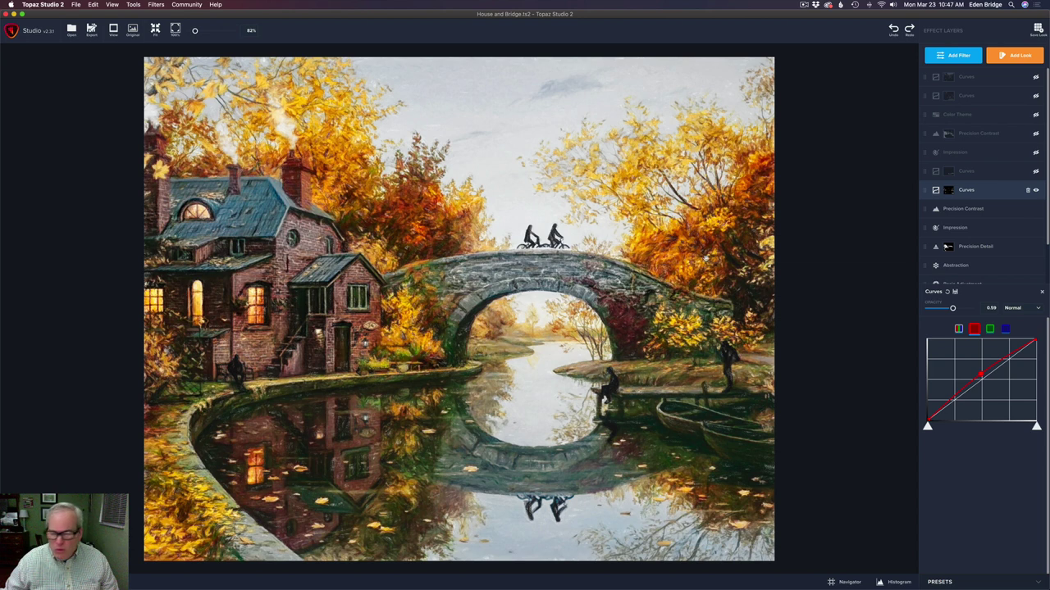
{"action": "left_click", "coordinate": [990, 328]}
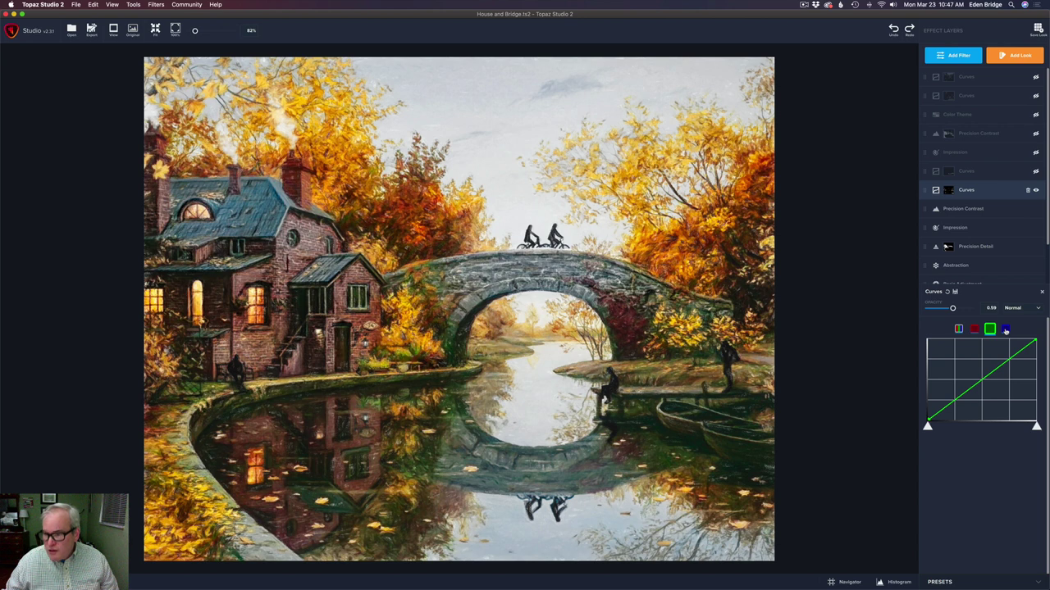
{"action": "left_click", "coordinate": [1005, 329]}
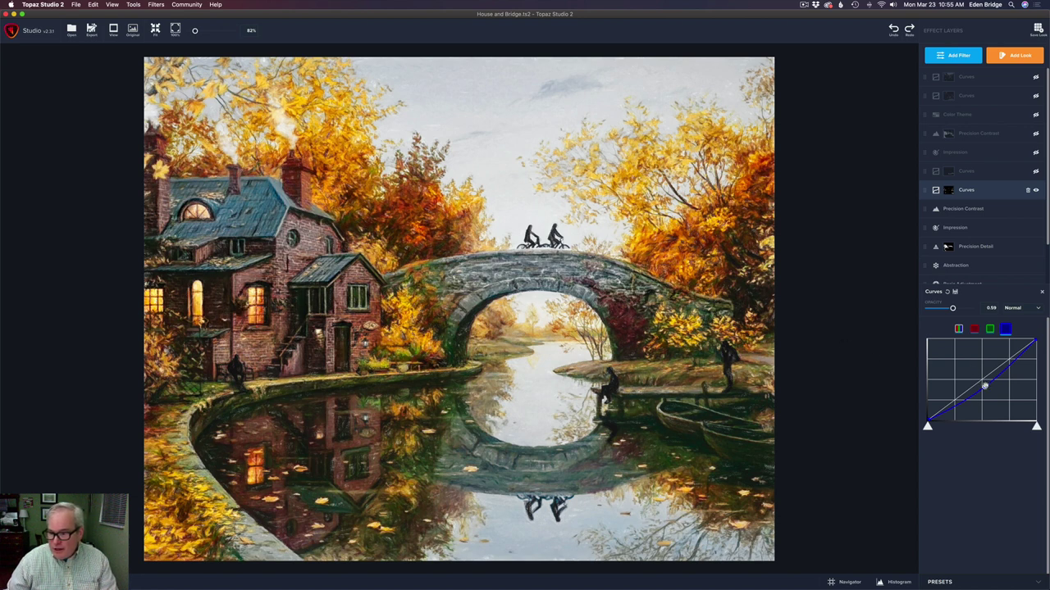
- Test the blue curve's midpoint well below and above the diagonal, return it slightly below, and compare the Curves layer's effect
{"action": "left_click_drag", "start_coordinate": [984, 386], "coordinate": [984, 414]}
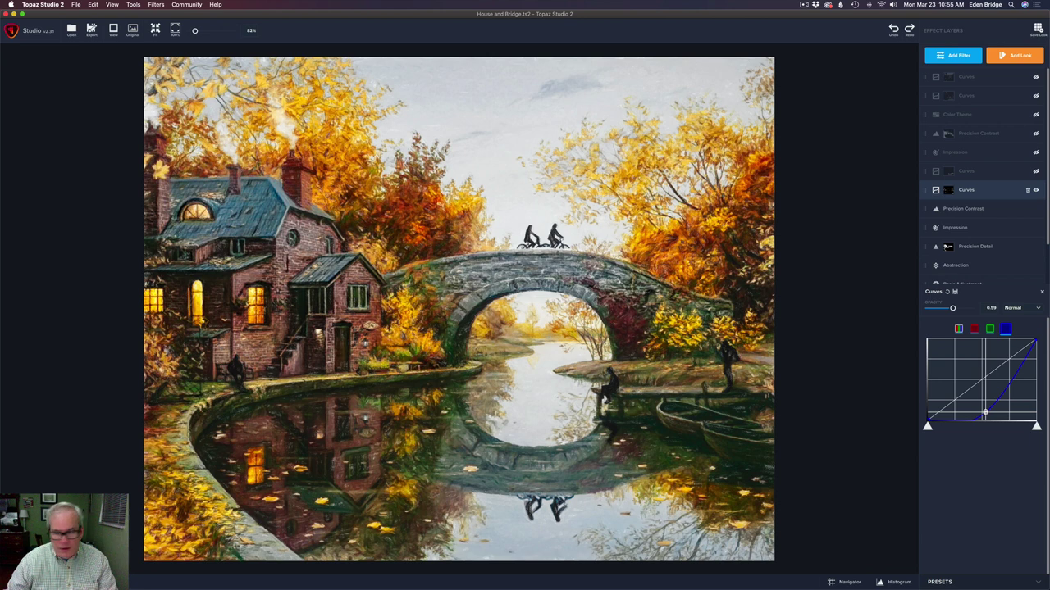
{"action": "left_click_drag", "start_coordinate": [984, 414], "coordinate": [982, 356]}
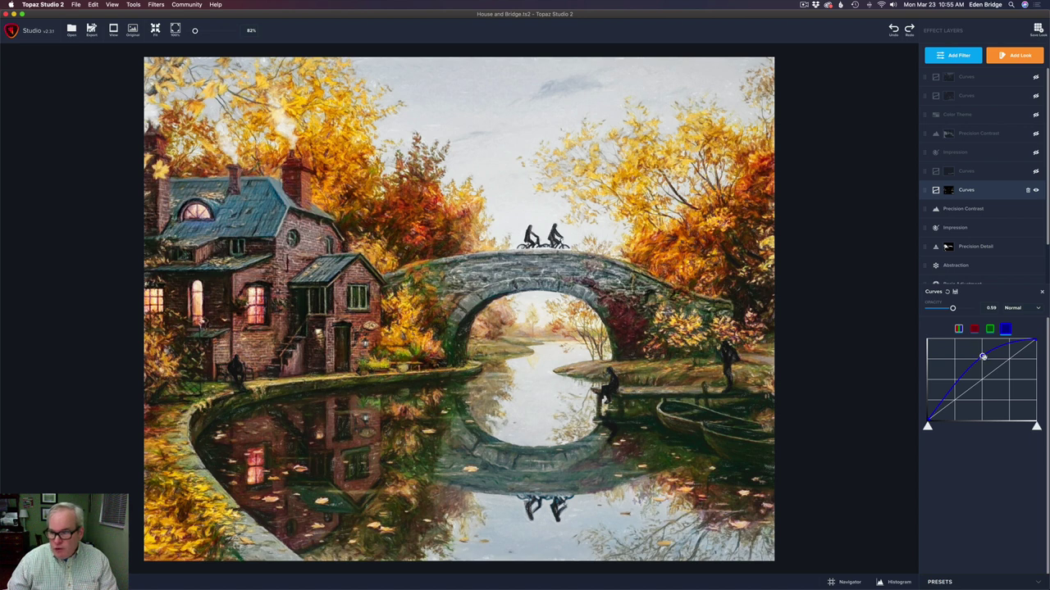
{"action": "left_click_drag", "start_coordinate": [983, 357], "coordinate": [983, 385]}
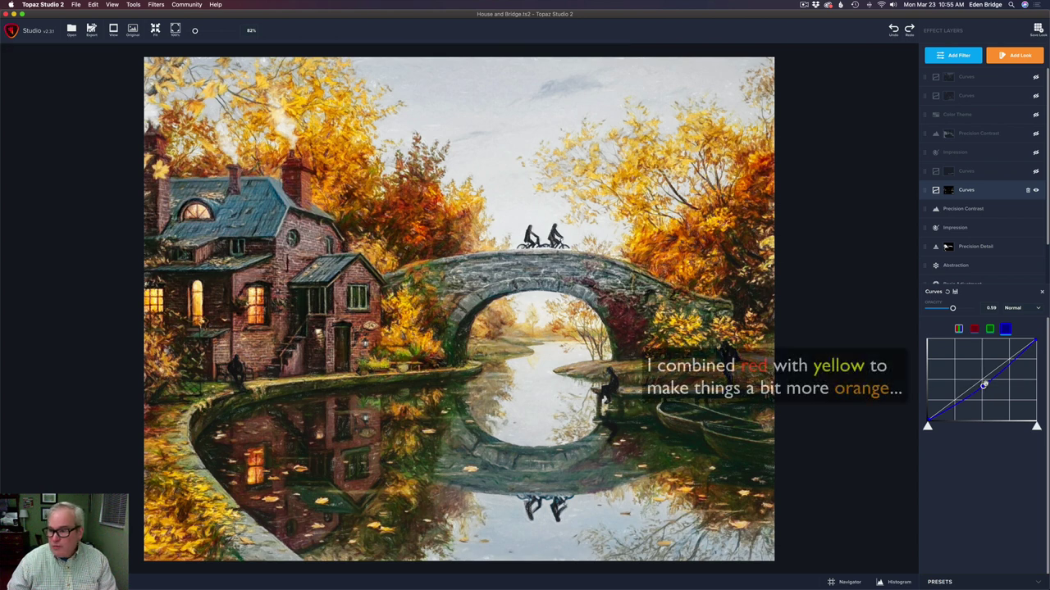
{"action": "left_click", "coordinate": [1035, 191]}
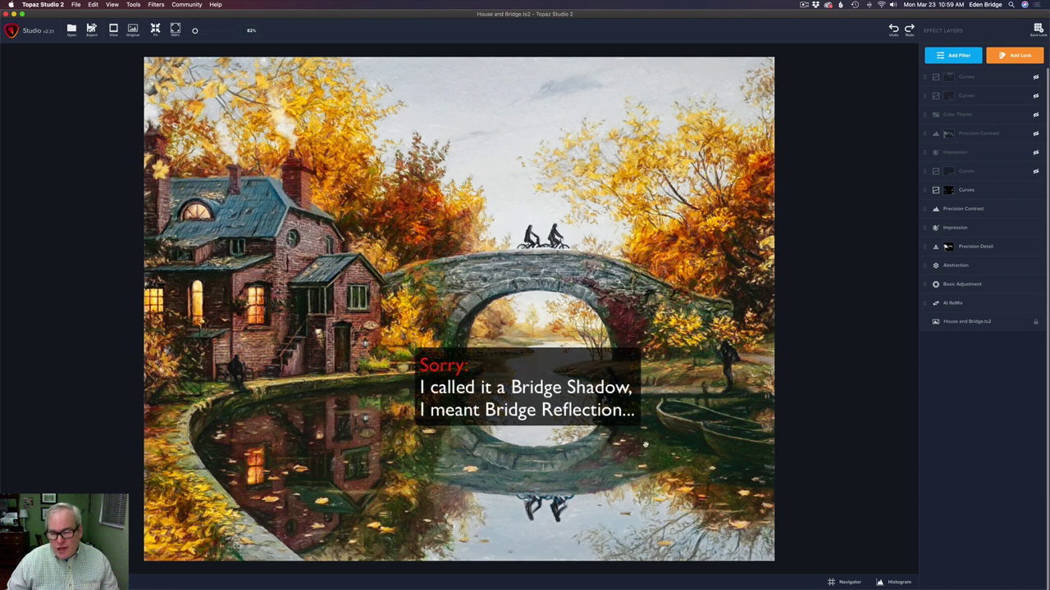
- Enable the Curves layer just below the upper Impression layer, compare the image with it off and on, and open its settings
{"action": "left_click", "coordinate": [1036, 172]}
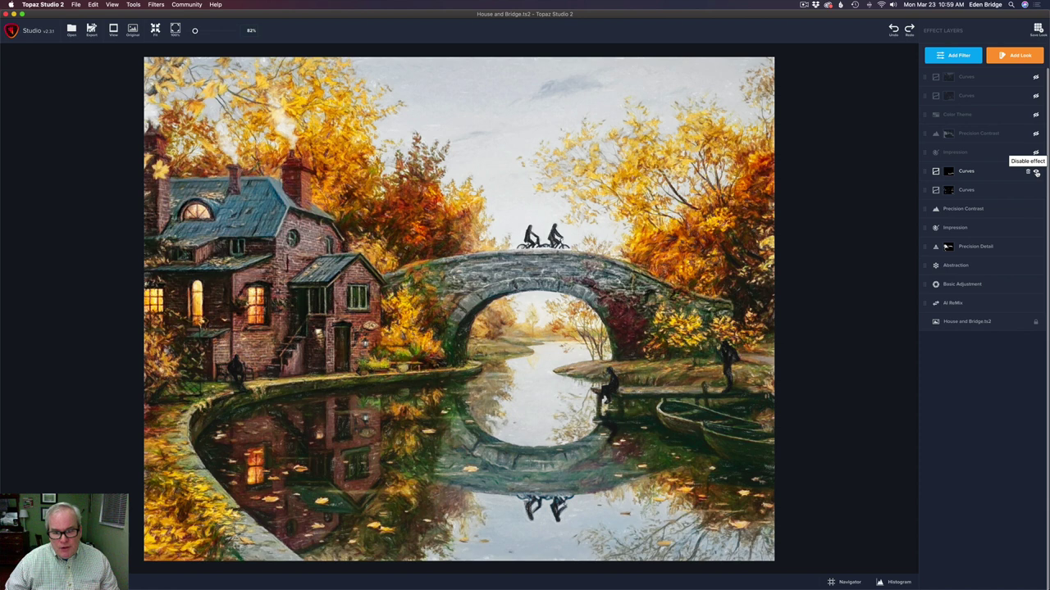
{"action": "left_click", "coordinate": [1035, 173]}
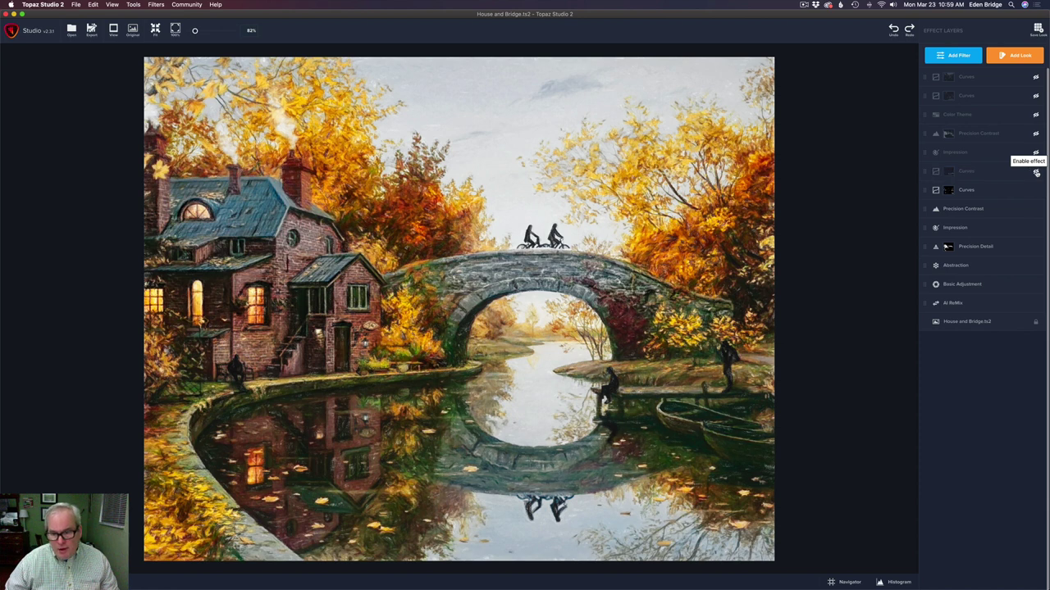
{"action": "left_click", "coordinate": [1036, 172]}
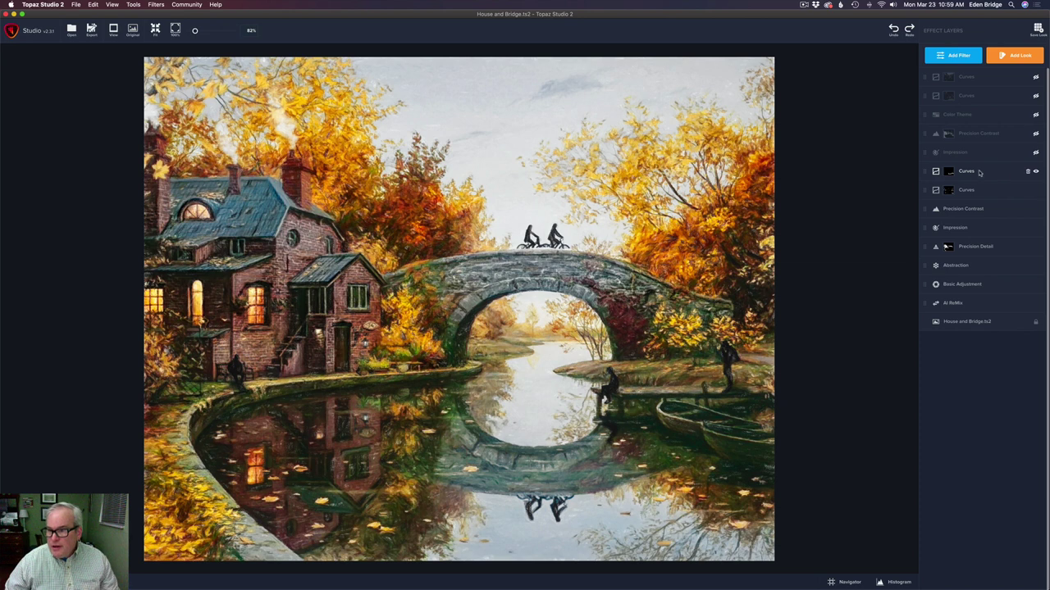
{"action": "left_click", "coordinate": [1005, 175]}
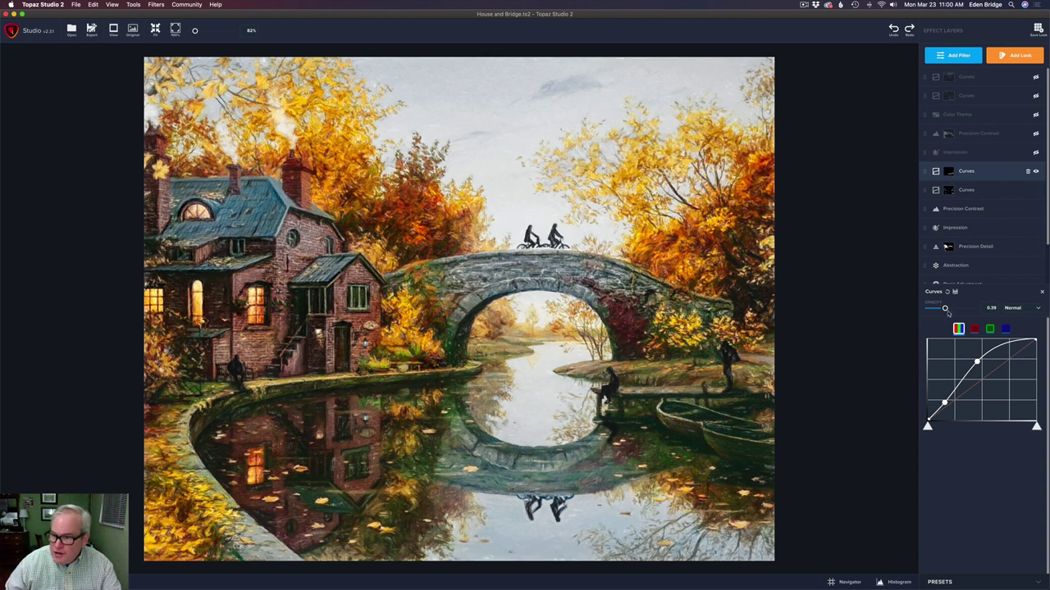
- Try this Curves layer near full opacity, return it to about 0.40, and compare the image with the layer off and on
{"action": "left_click", "coordinate": [990, 309]}
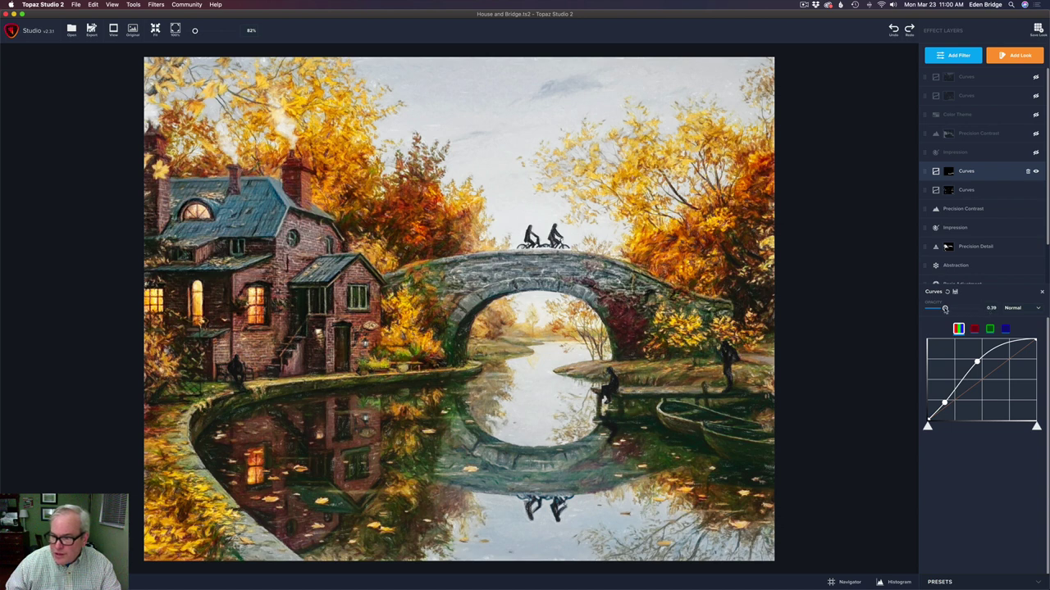
{"action": "type", "text": "1"}
{"action": "key", "text": "Return"}
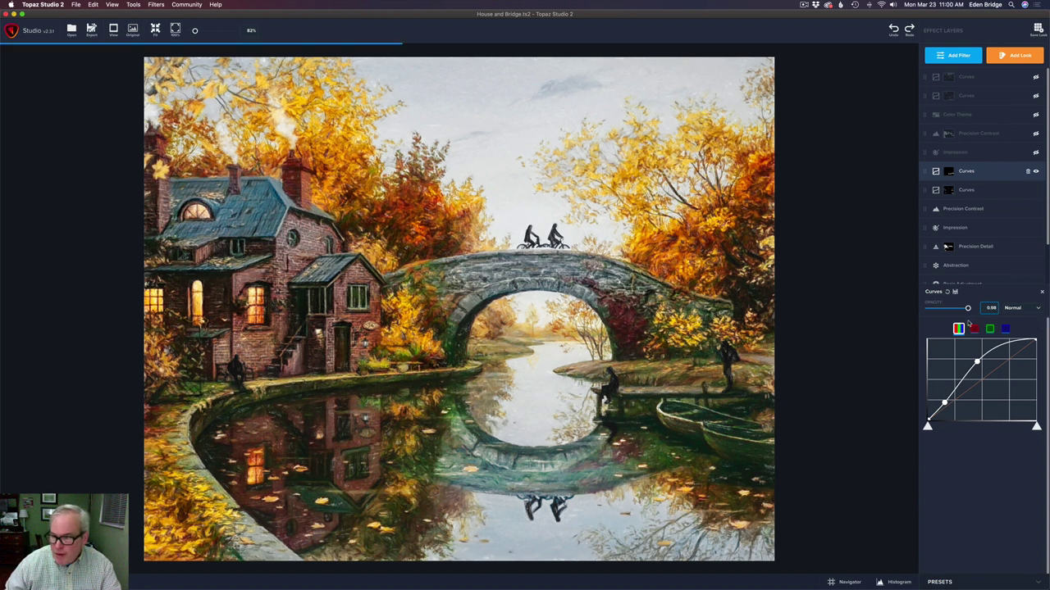
{"action": "left_click_drag", "start_coordinate": [969, 309], "coordinate": [963, 309]}
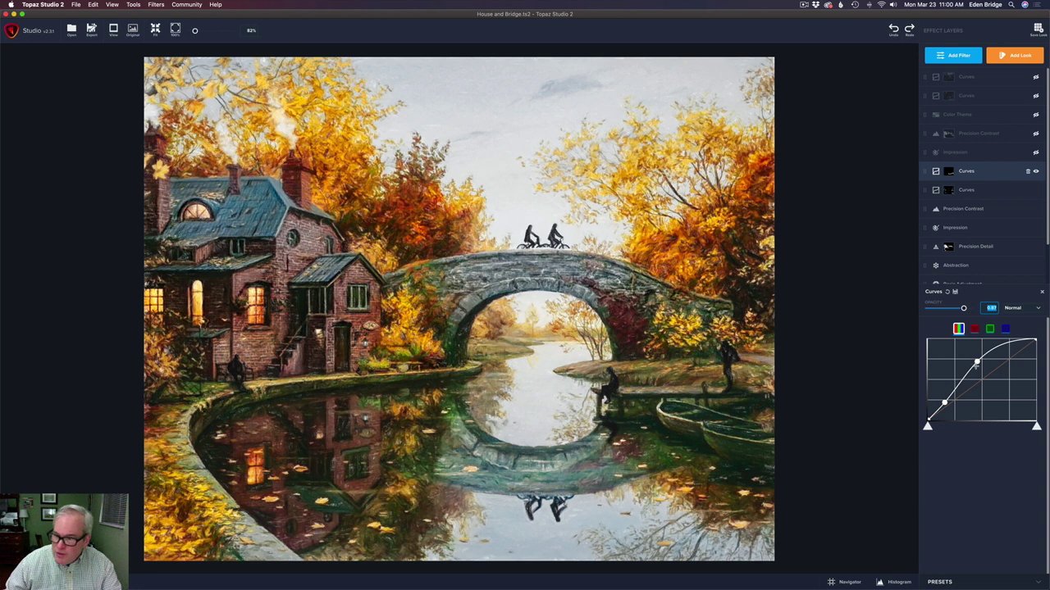
{"action": "left_click_drag", "start_coordinate": [964, 309], "coordinate": [945, 308]}
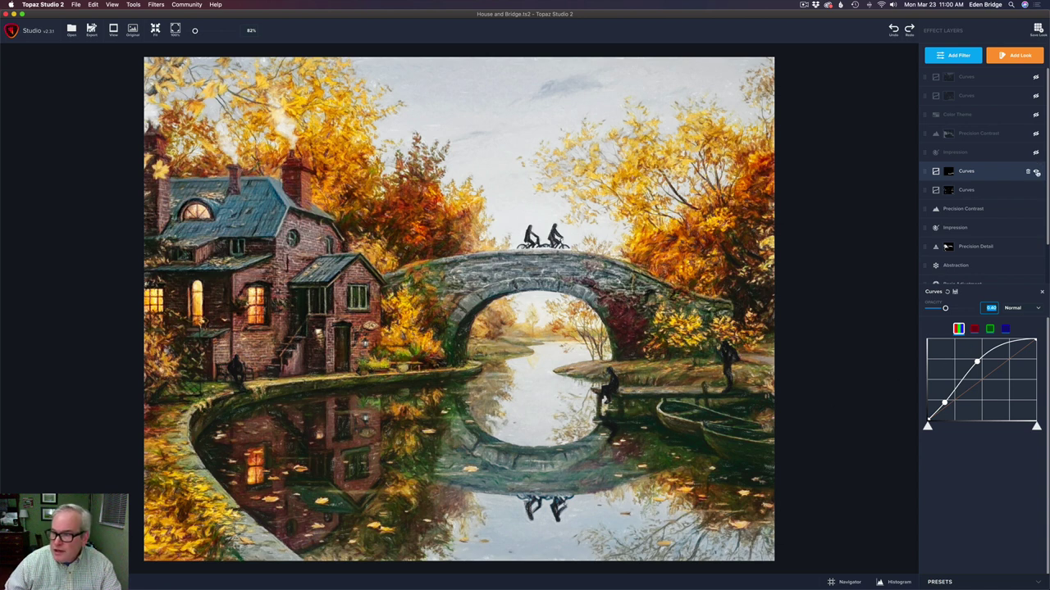
{"action": "left_click", "coordinate": [1036, 172]}
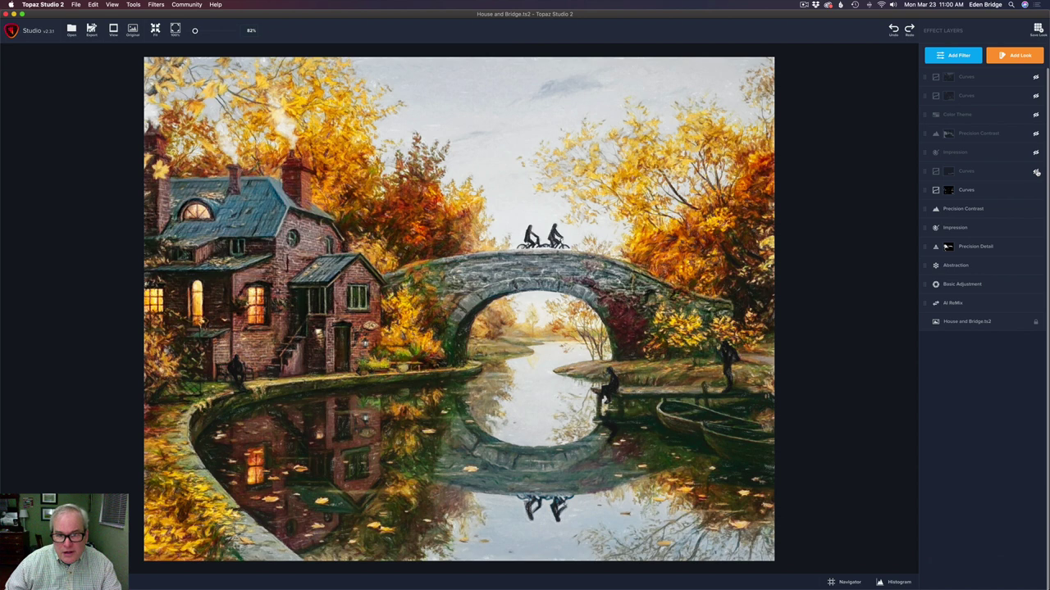
{"action": "left_click", "coordinate": [1037, 172]}
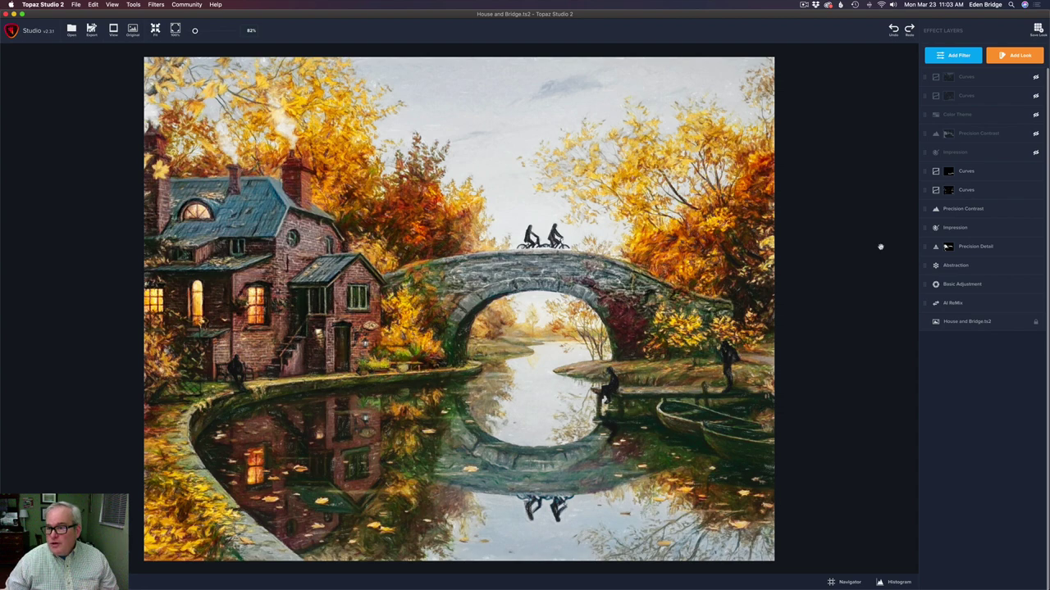
- Enable the upper Impression layer and compare the image with it off and on
{"action": "left_click", "coordinate": [1036, 154]}
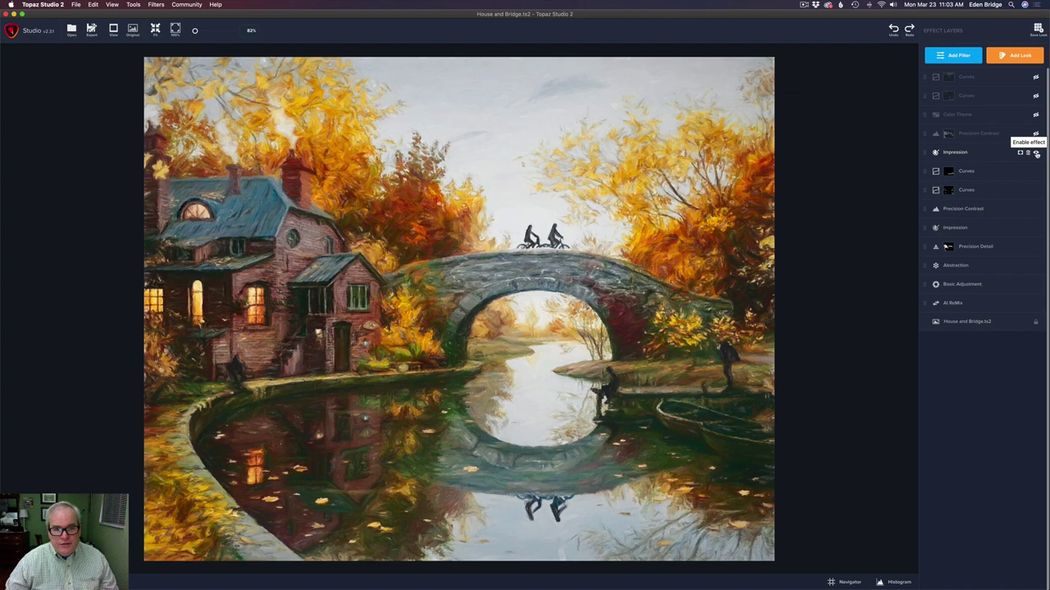
{"action": "left_click", "coordinate": [1036, 153]}
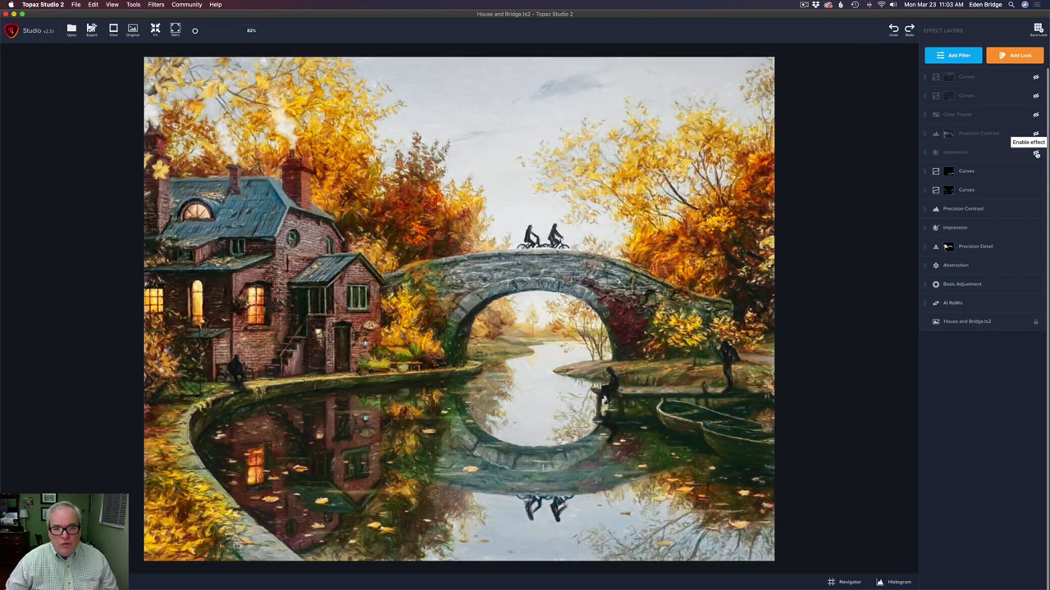
{"action": "left_click", "coordinate": [1036, 154]}
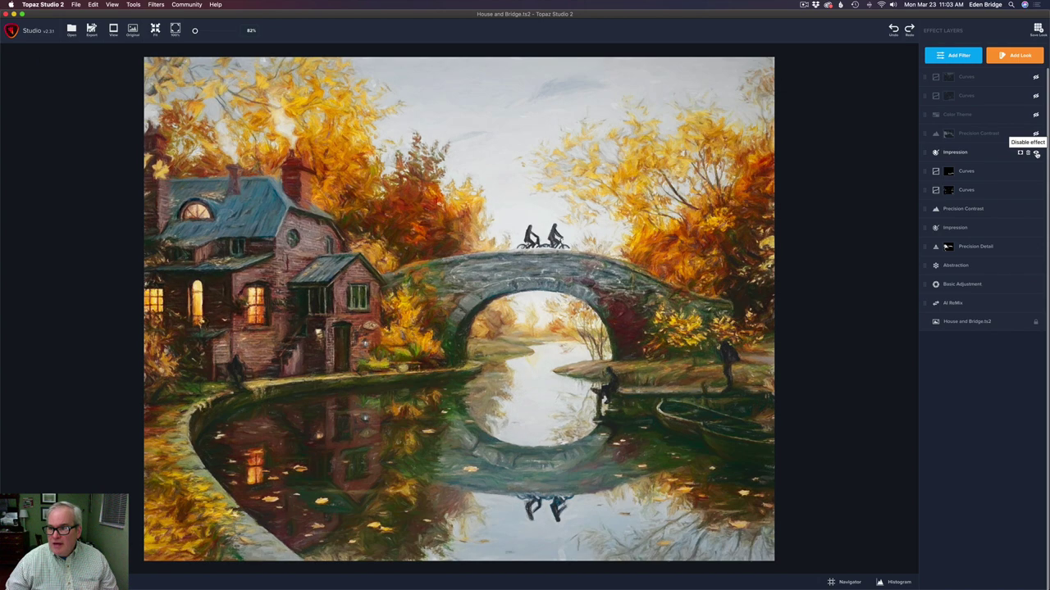
- Open the upper Impression layer's settings and review its stroke options through Painting Progress
{"action": "left_click", "coordinate": [972, 155]}
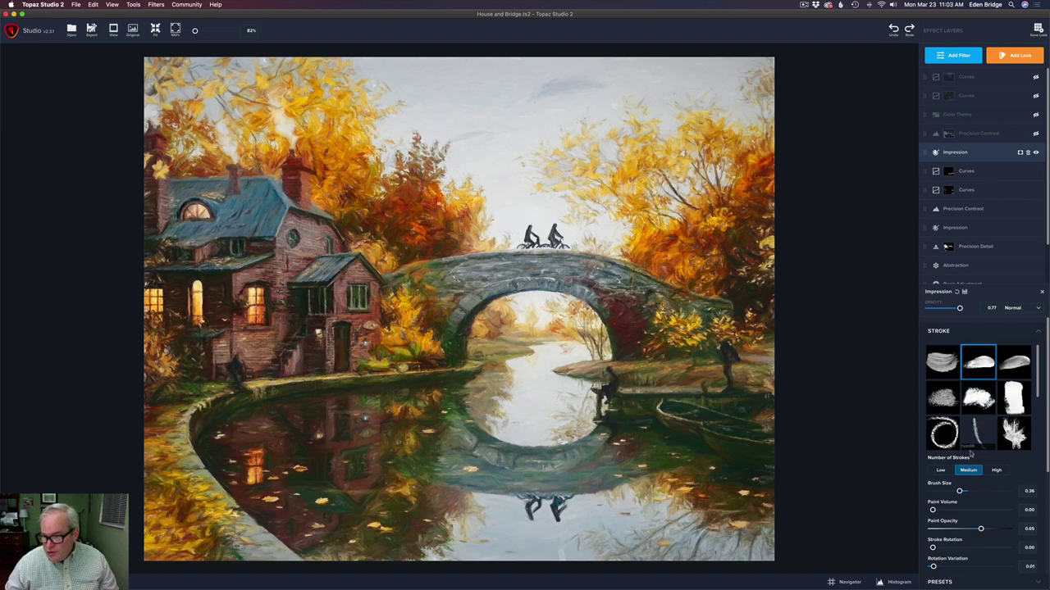
{"action": "scroll", "coordinate": [990, 424], "scroll_direction": "down", "scroll_amount": 4}
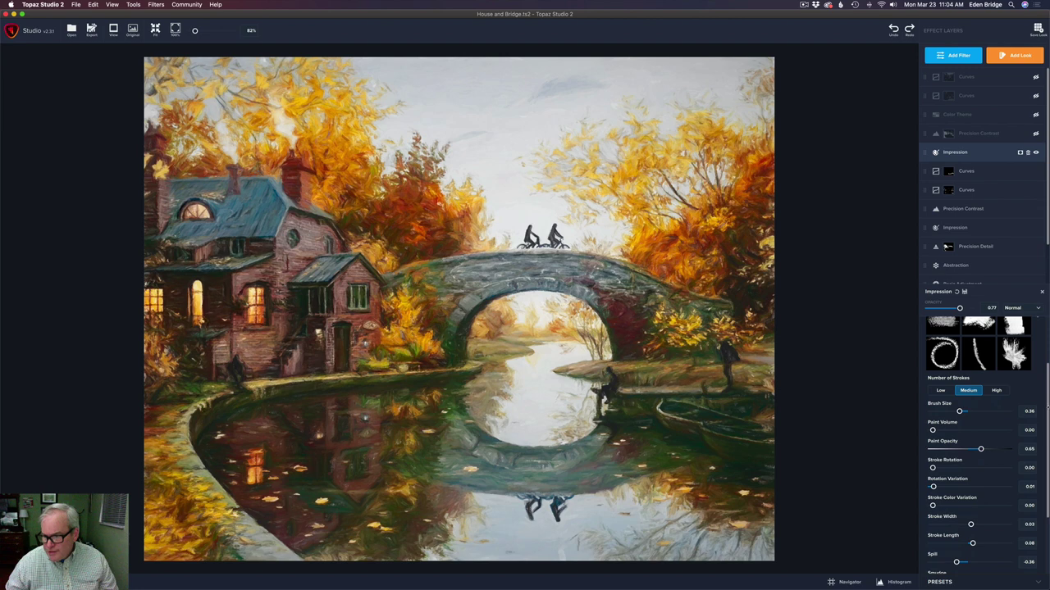
{"action": "scroll", "coordinate": [1048, 418], "scroll_direction": "down", "scroll_amount": 3}
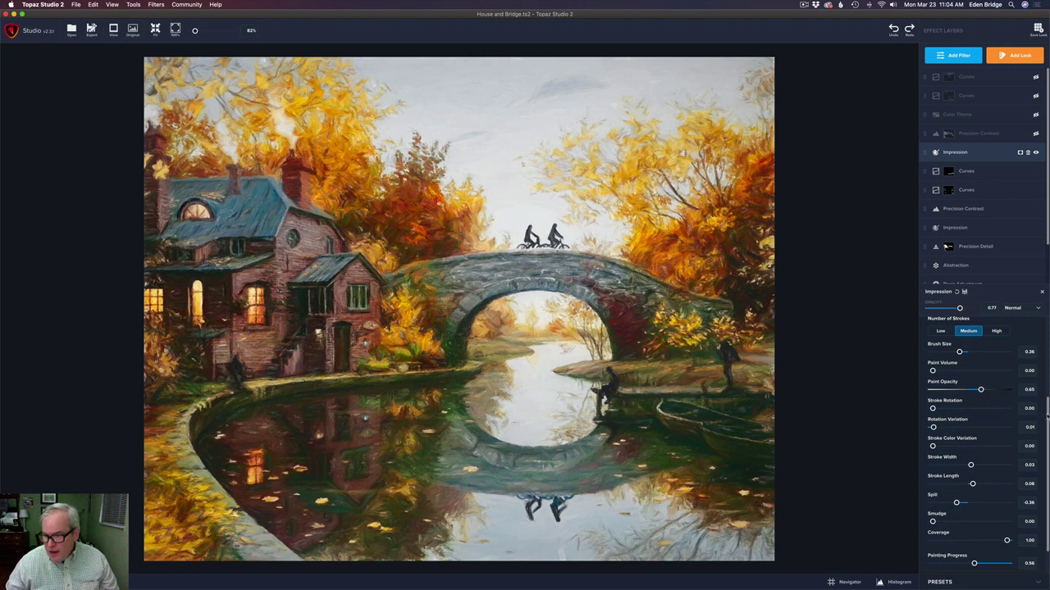
{"action": "scroll", "coordinate": [1047, 425], "scroll_direction": "down", "scroll_amount": 1}
{"action": "scroll", "coordinate": [1046, 426], "scroll_direction": "down", "scroll_amount": 3}
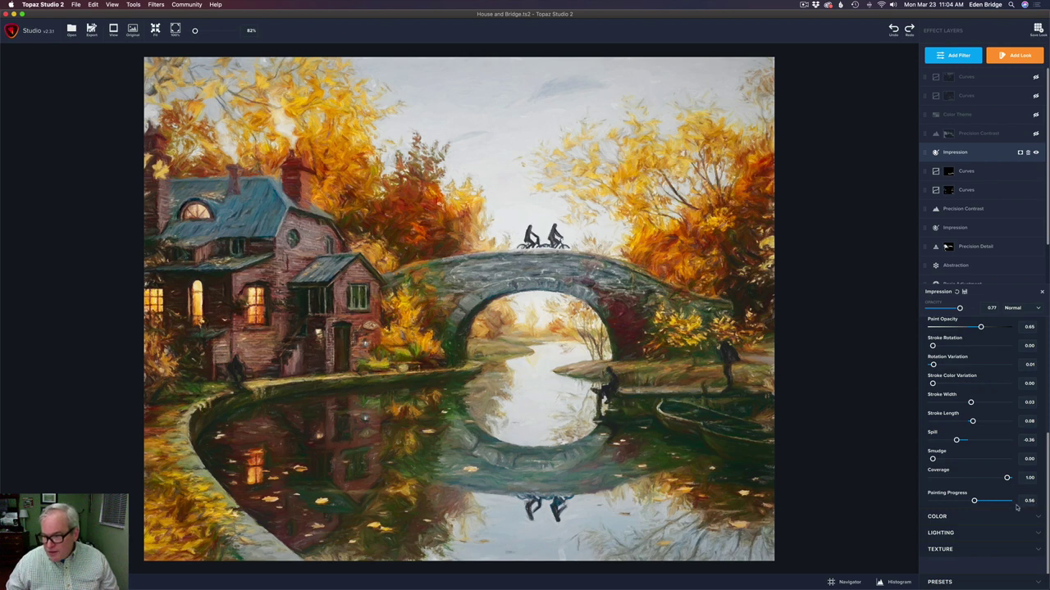
- Try Painting Progress at 1.00, restore it to 0.56, and compare the image with the upper Impression layer off and on
{"action": "left_click", "coordinate": [974, 501]}
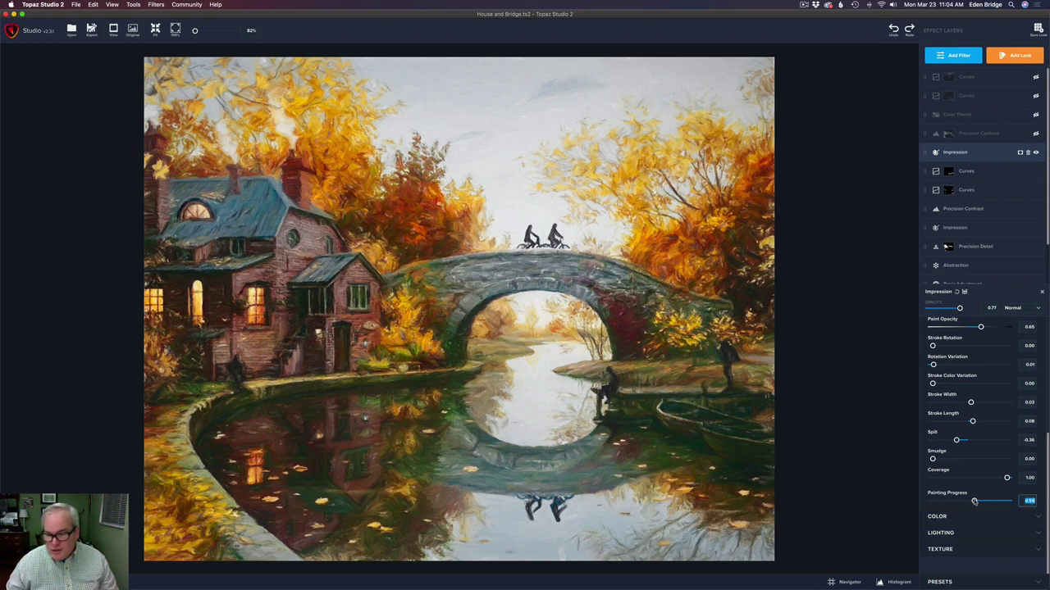
{"action": "type", "text": "1"}
{"action": "key", "text": "Return"}
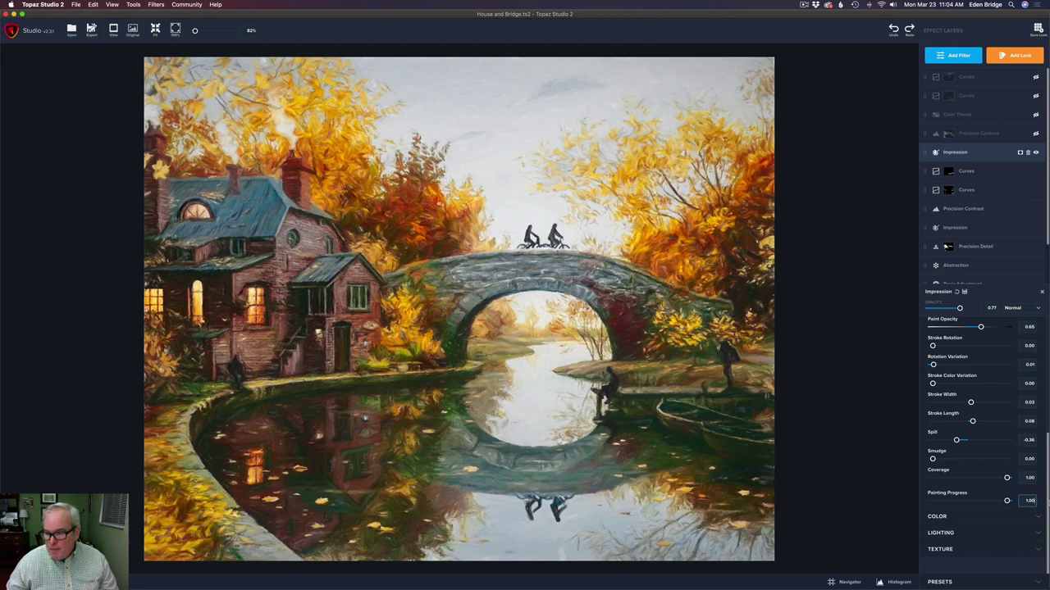
{"action": "left_click", "coordinate": [1011, 503]}
{"action": "mouse_move", "coordinate": [1007, 501]}
{"action": "left_mouse_down"}
{"action": "mouse_move", "coordinate": [916, 499]}
{"action": "mouse_move", "coordinate": [974, 503]}
{"action": "left_mouse_up"}
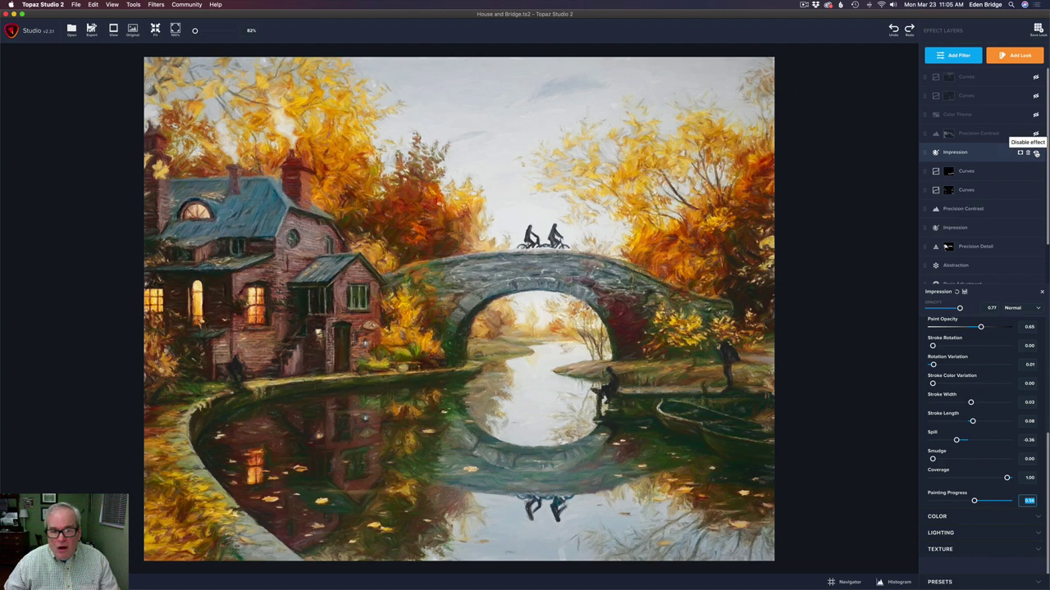
{"action": "left_click", "coordinate": [1036, 154]}
{"action": "left_click", "coordinate": [1036, 153]}
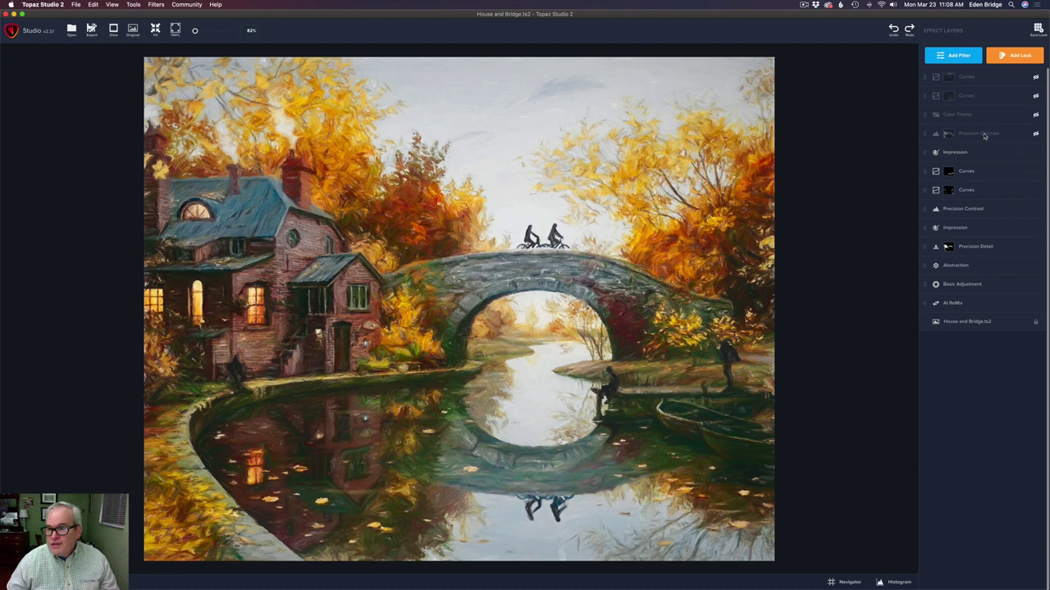
- Enable the upper Precision Contrast layer, compare the image with it off and on, and open its settings for review
{"action": "left_click", "coordinate": [1035, 135]}
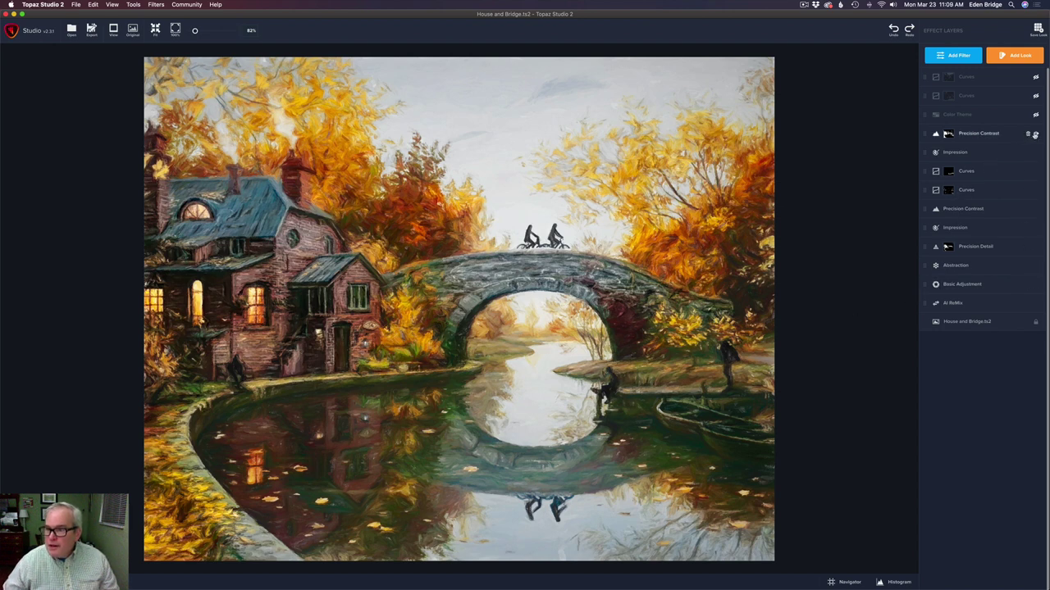
{"action": "left_click", "coordinate": [1036, 134]}
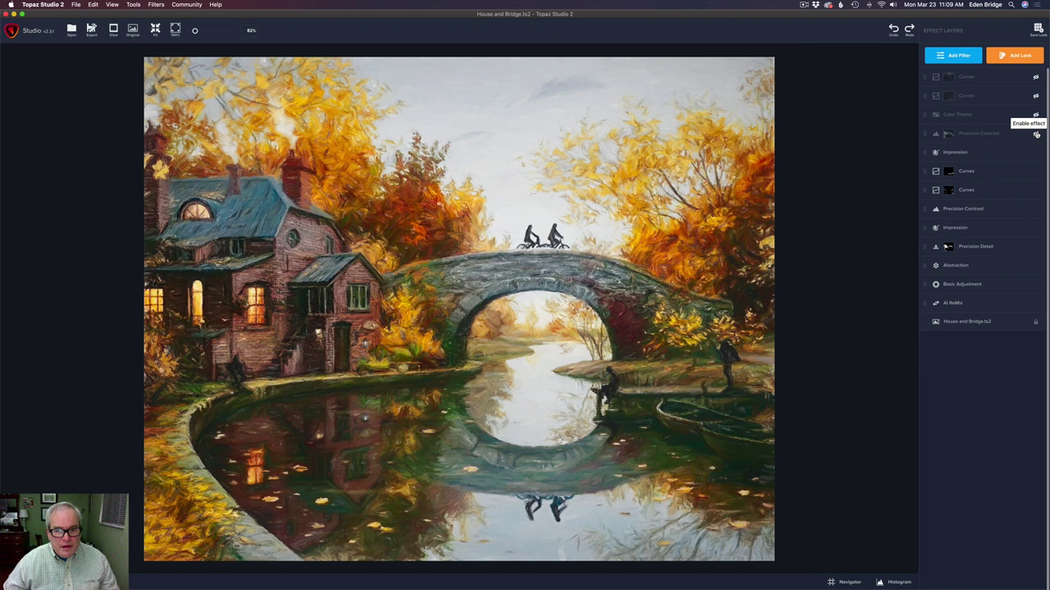
{"action": "left_click", "coordinate": [1036, 133]}
{"action": "left_click", "coordinate": [1035, 134]}
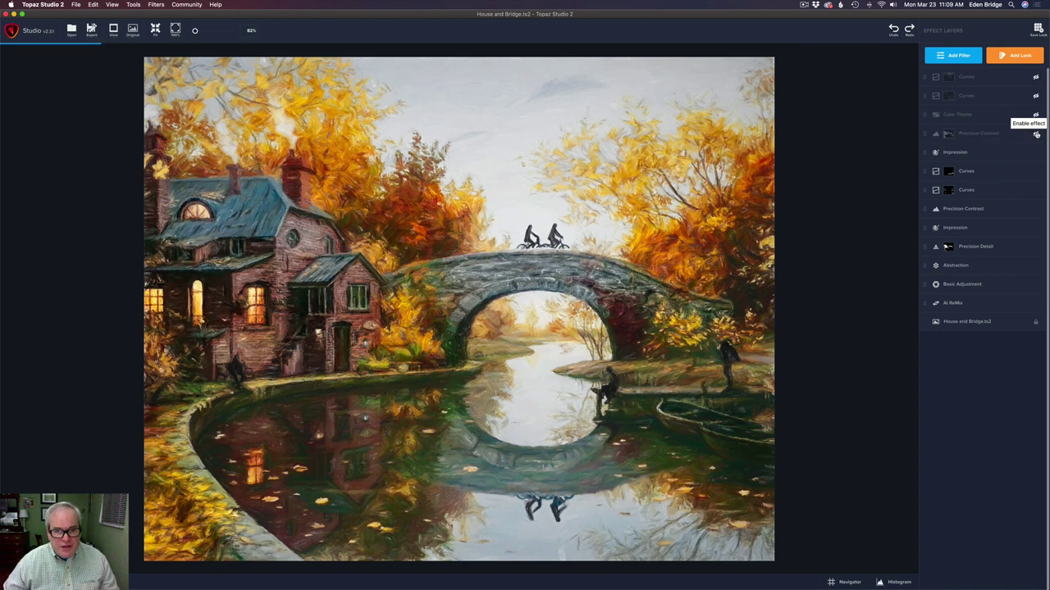
{"action": "left_click", "coordinate": [1036, 133]}
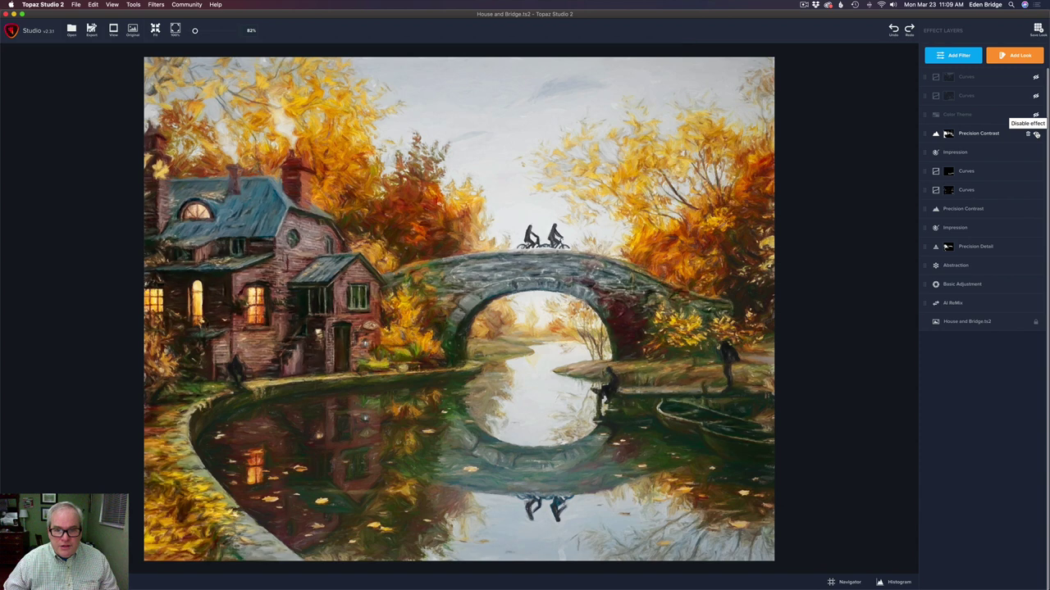
{"action": "left_click", "coordinate": [973, 136]}
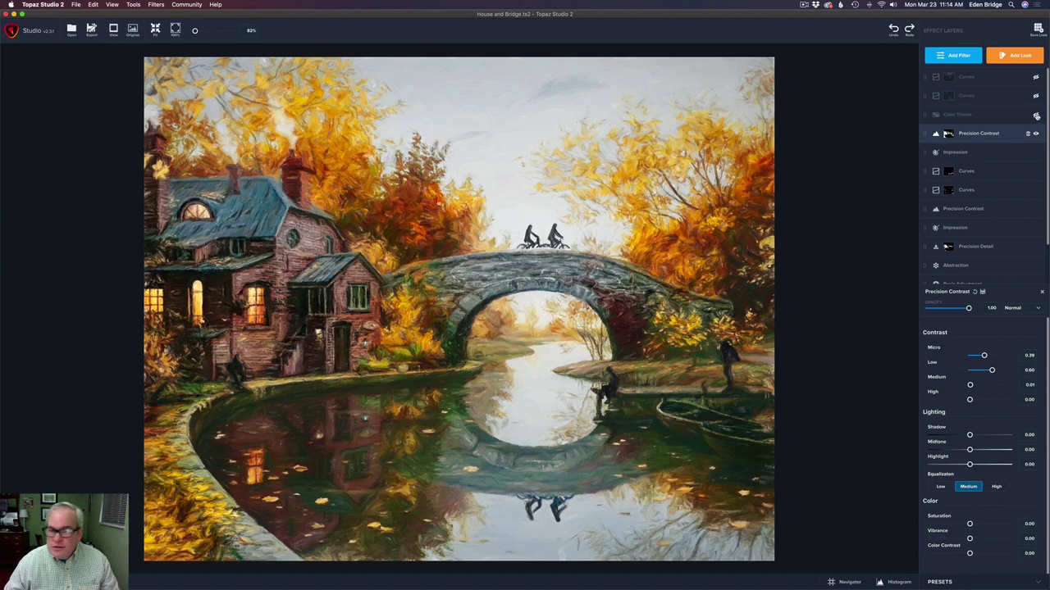
- Enable the Color Theme layer and review its original and new color swatches, lightness and detail settings
{"action": "left_click", "coordinate": [1035, 114]}
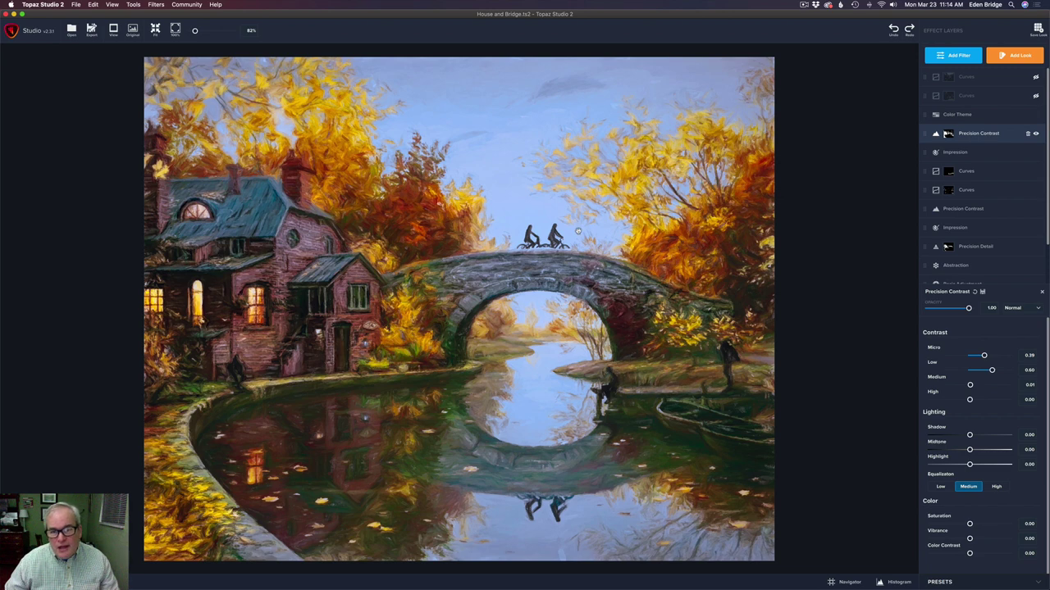
{"action": "left_click", "coordinate": [981, 115]}
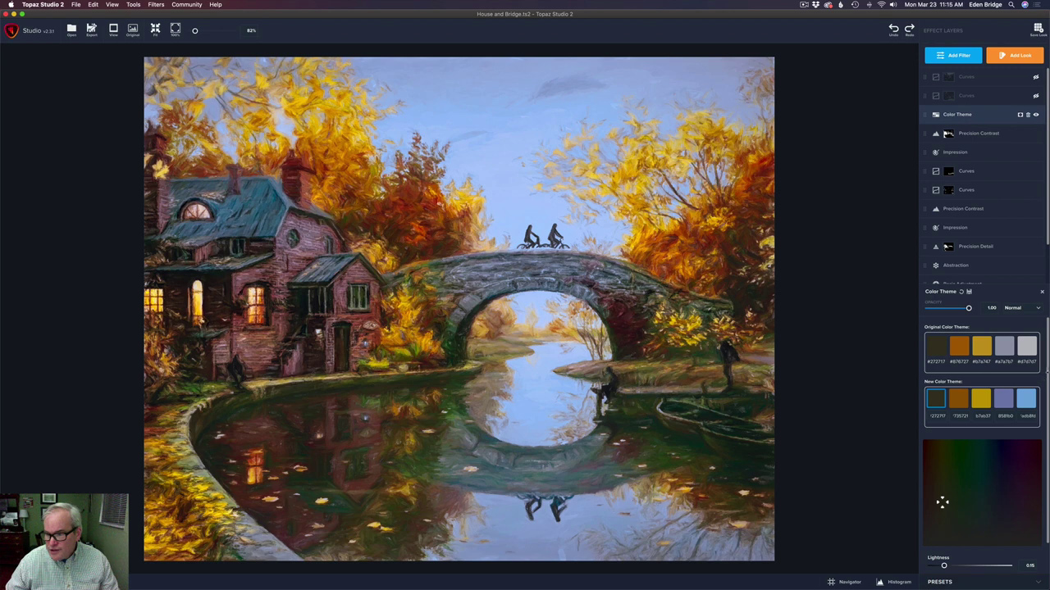
{"action": "scroll", "coordinate": [1046, 374], "scroll_direction": "down", "scroll_amount": 3}
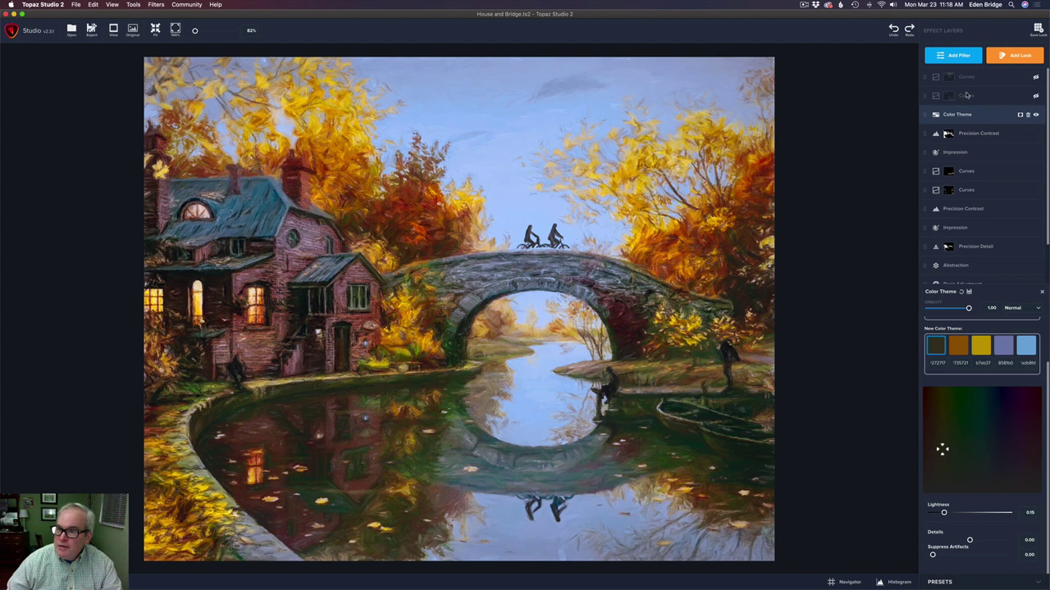
- Enable the Curves layer directly above Color Theme, review its curve and blend mode, and compare the image with it off and on
{"action": "left_click", "coordinate": [1035, 97]}
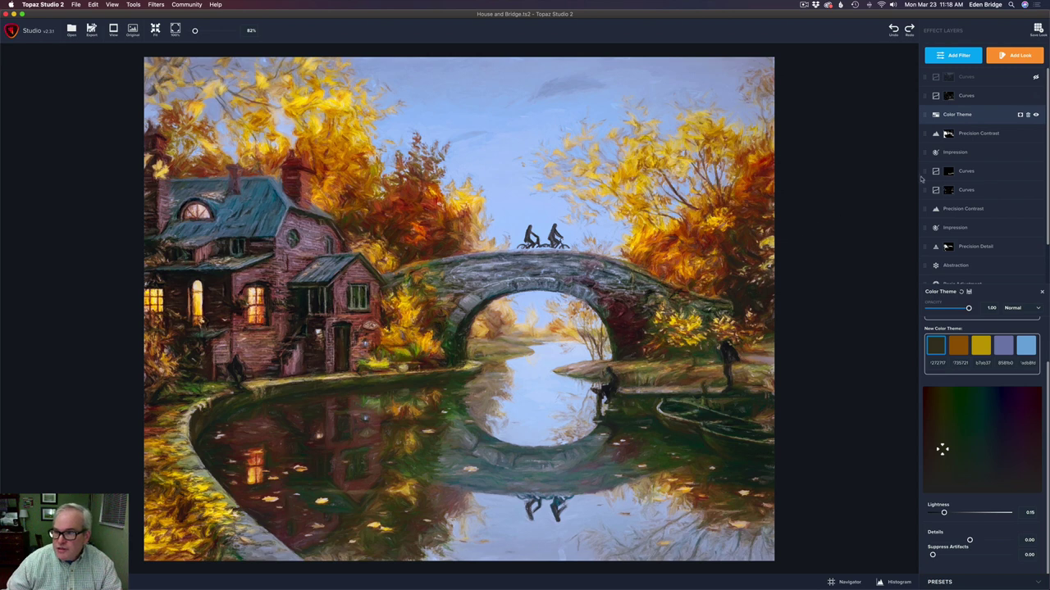
{"action": "left_click", "coordinate": [967, 96]}
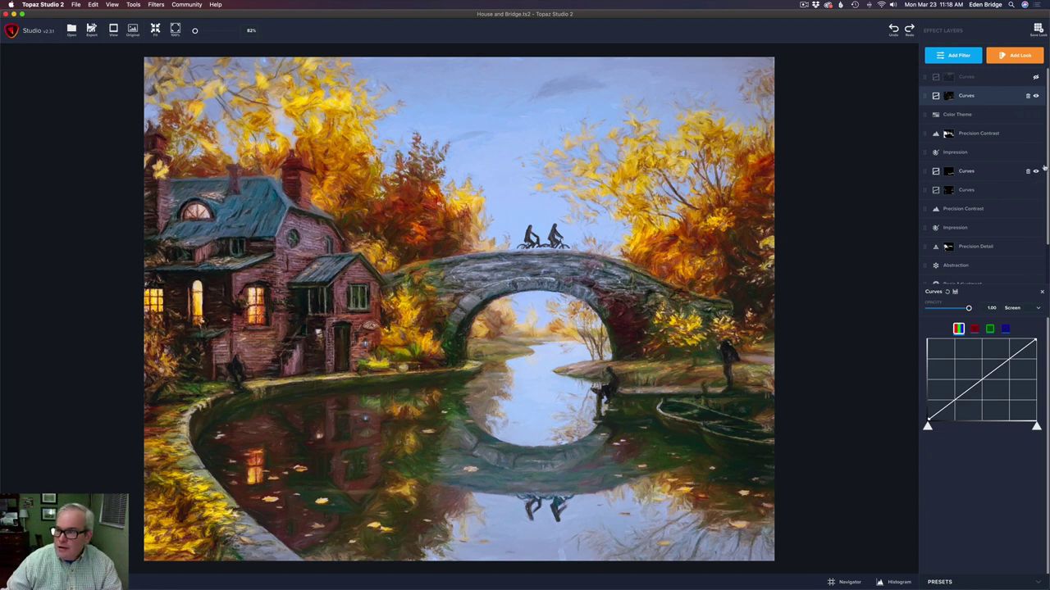
{"action": "left_click", "coordinate": [1035, 96]}
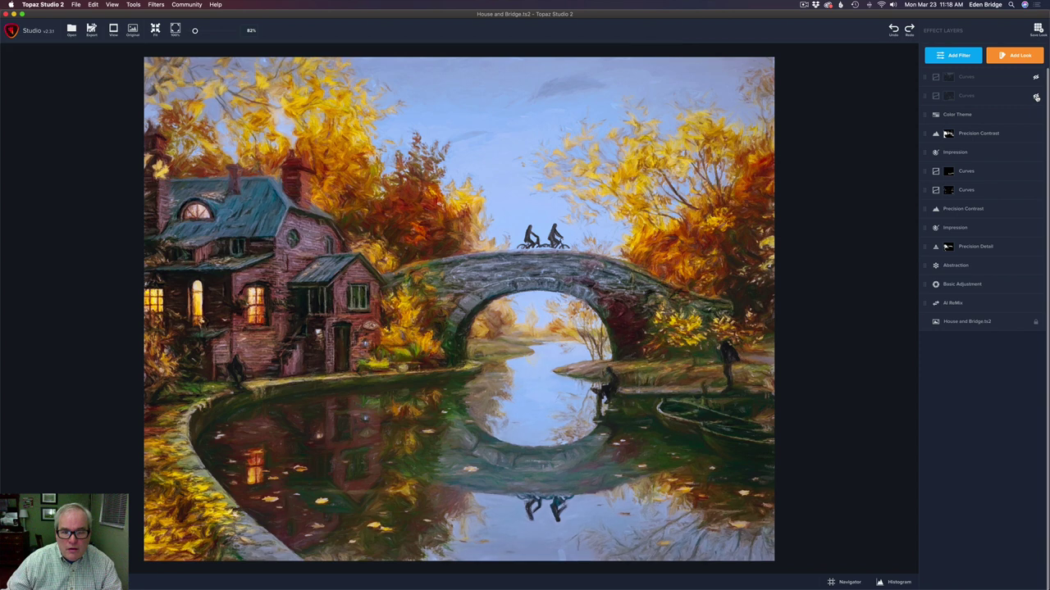
{"action": "left_click", "coordinate": [1035, 96]}
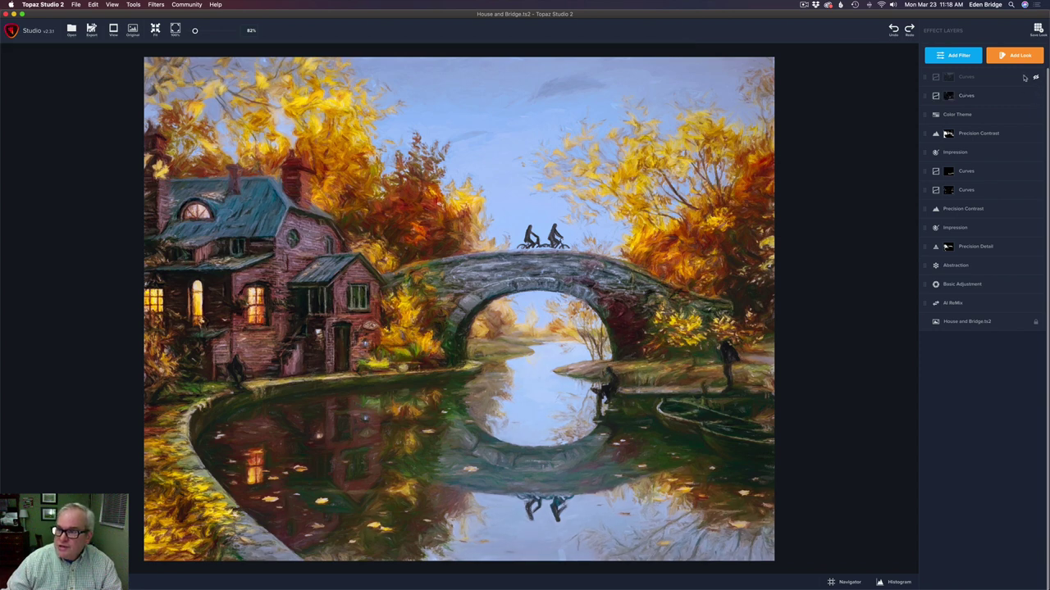
- Enable the topmost Curves layer, compare the image with it off and on, and open its settings to review the curve and blend mode
{"action": "left_click", "coordinate": [1035, 77]}
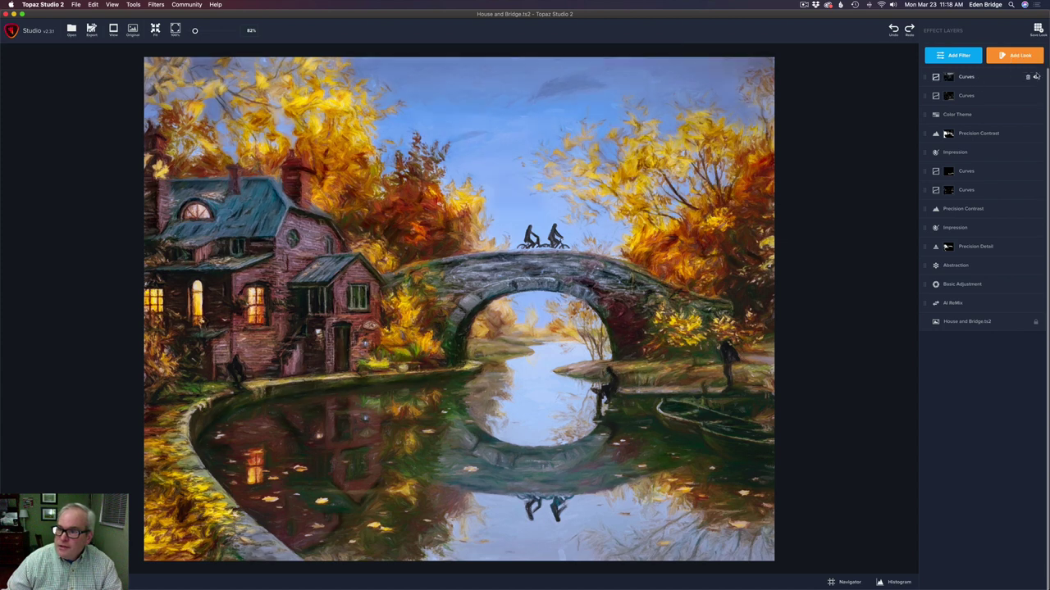
{"action": "left_click", "coordinate": [1036, 77]}
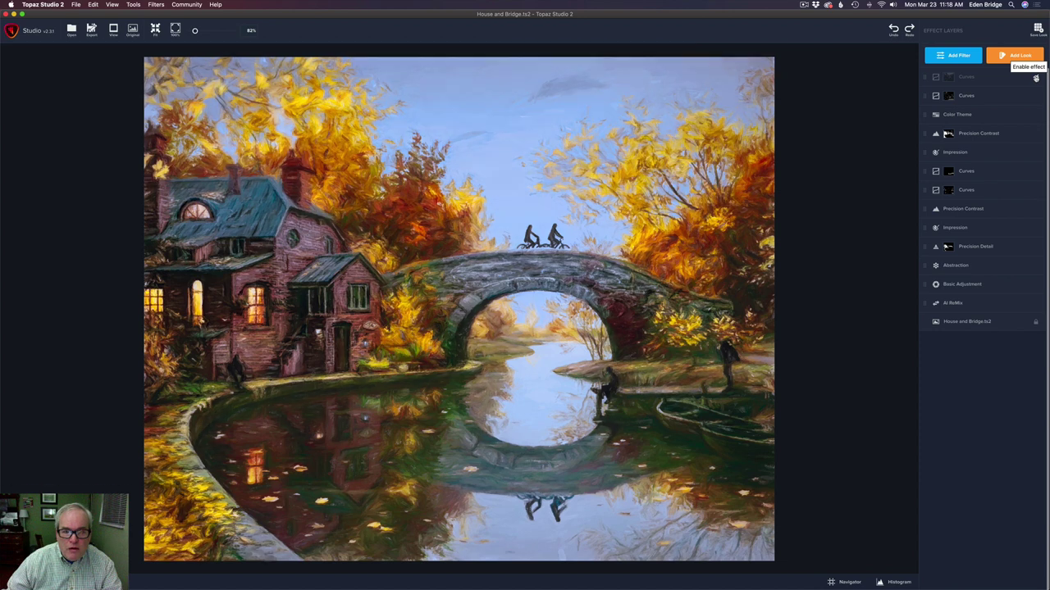
{"action": "left_click", "coordinate": [1035, 77]}
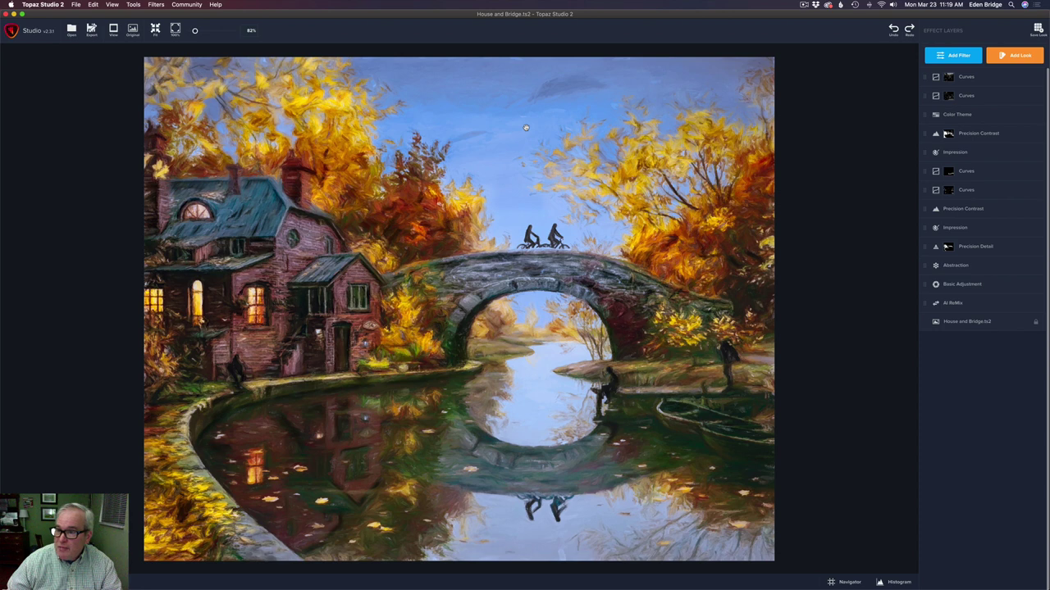
{"action": "left_click", "coordinate": [977, 77]}
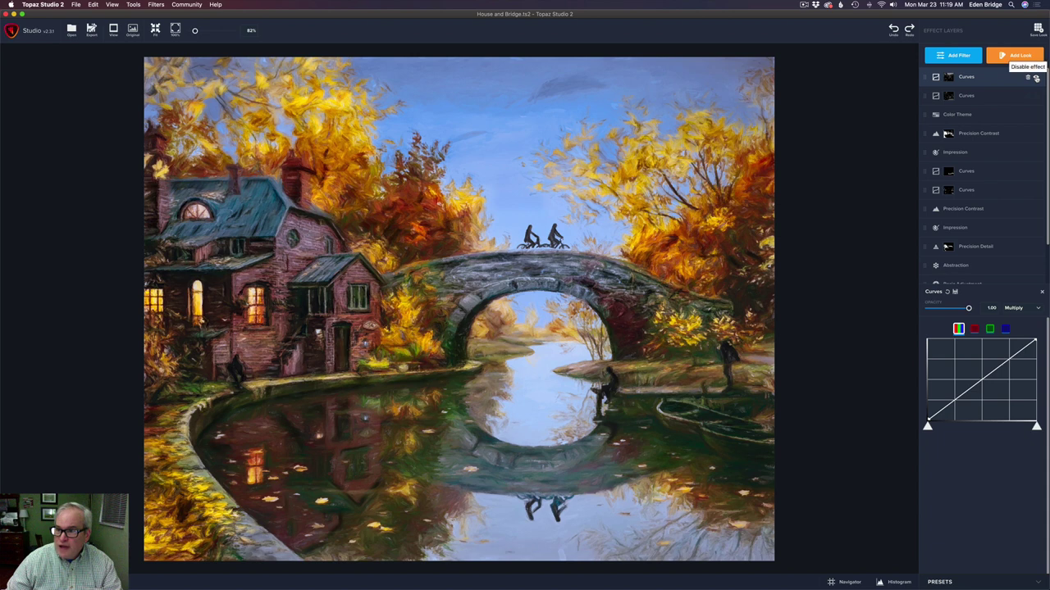
- Compare the burned areas with the topmost Curves layer off and on twice, reopening its settings between the comparisons
{"action": "left_click", "coordinate": [1036, 78]}
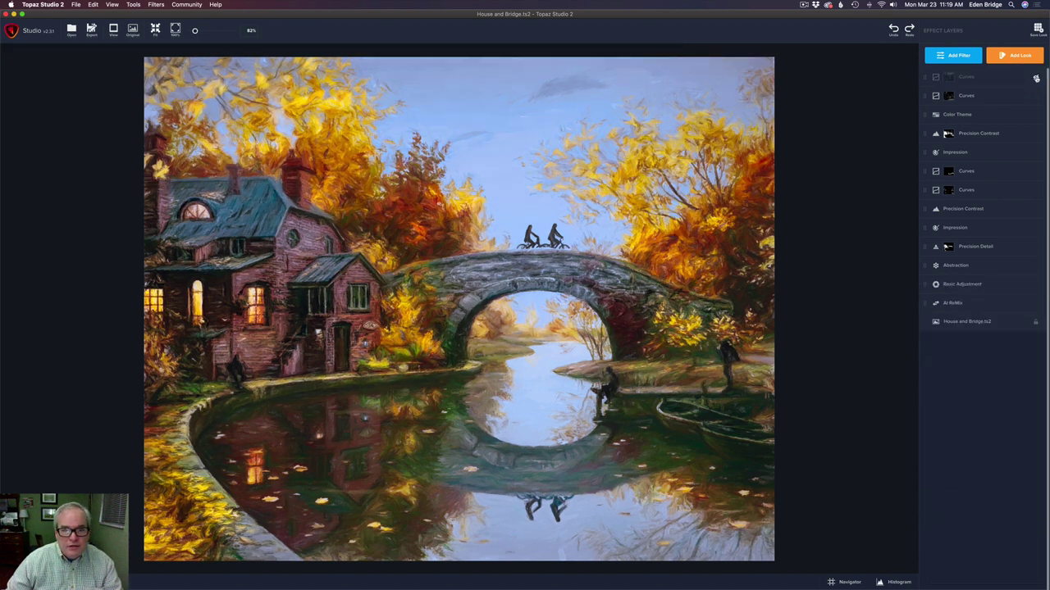
{"action": "left_click", "coordinate": [1036, 78]}
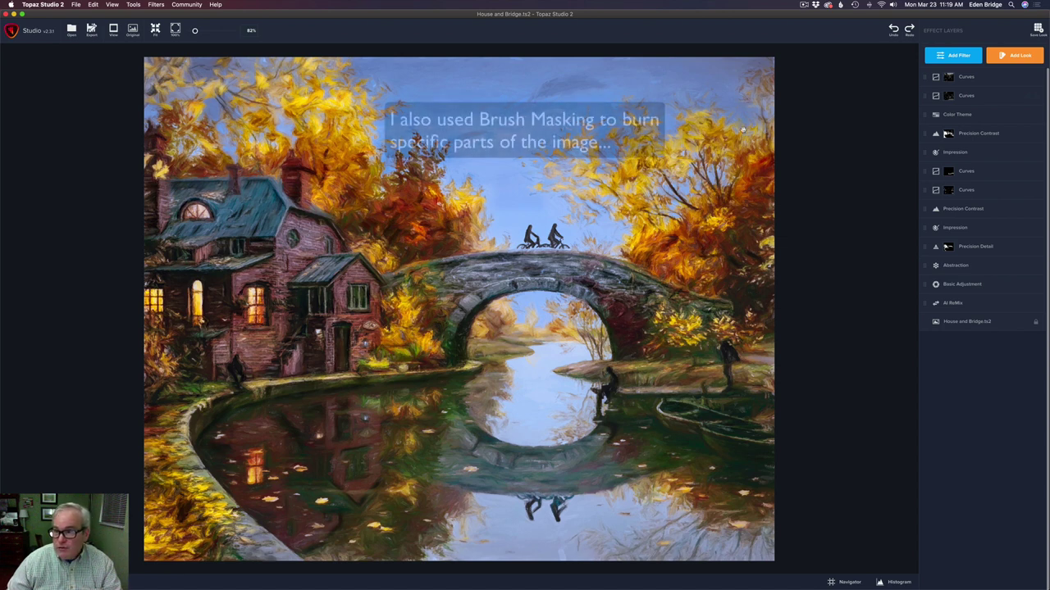
{"action": "left_click", "coordinate": [985, 78]}
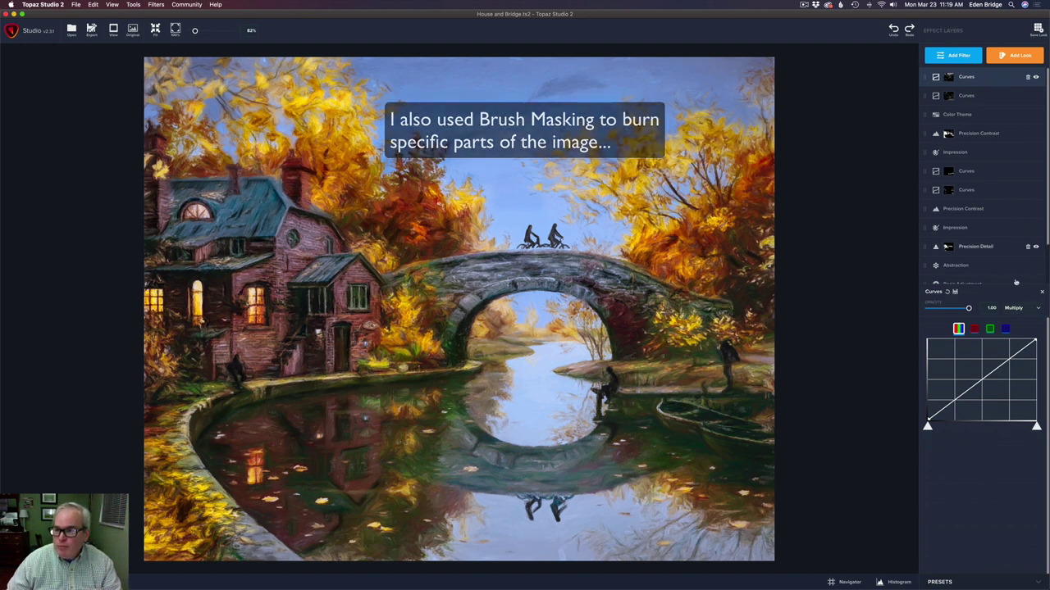
{"action": "left_click", "coordinate": [1036, 78]}
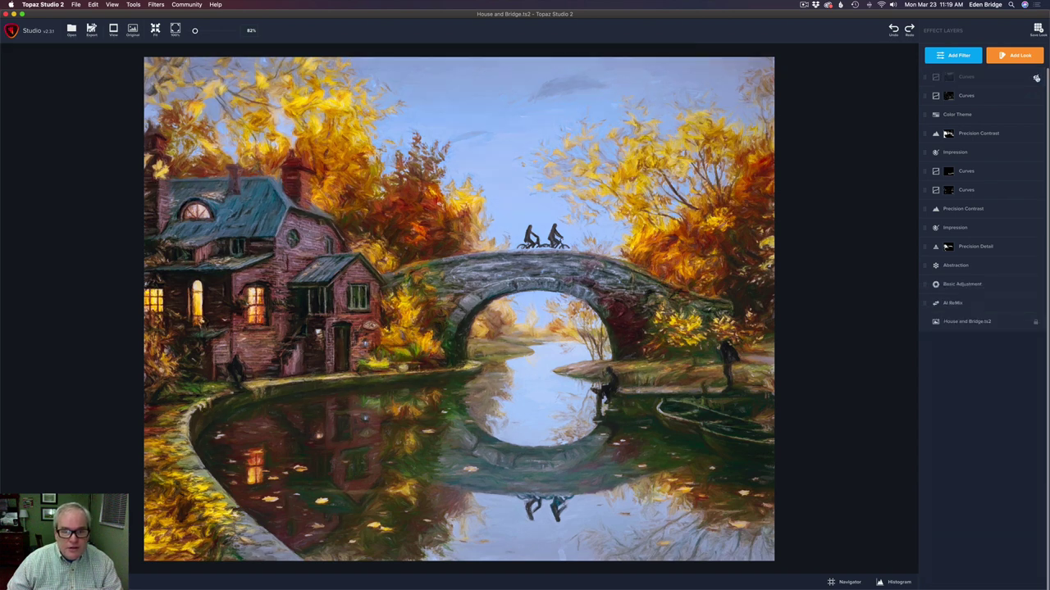
{"action": "left_click", "coordinate": [1036, 78]}
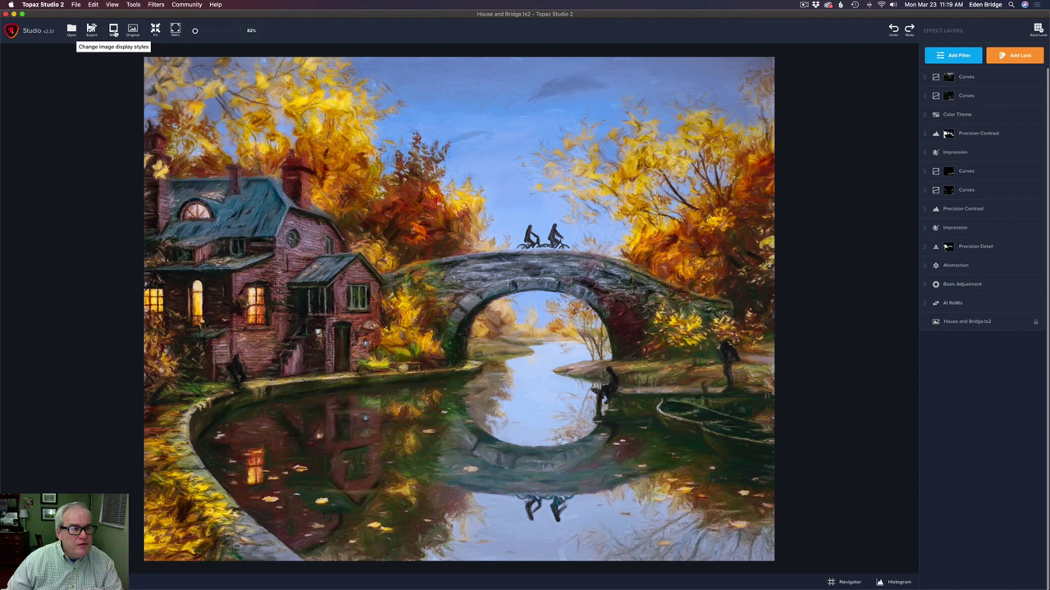
- Show the original and edited image in Split Horizontal view and sweep the divider from the centre to the image's left edge
{"action": "left_click", "coordinate": [114, 31]}
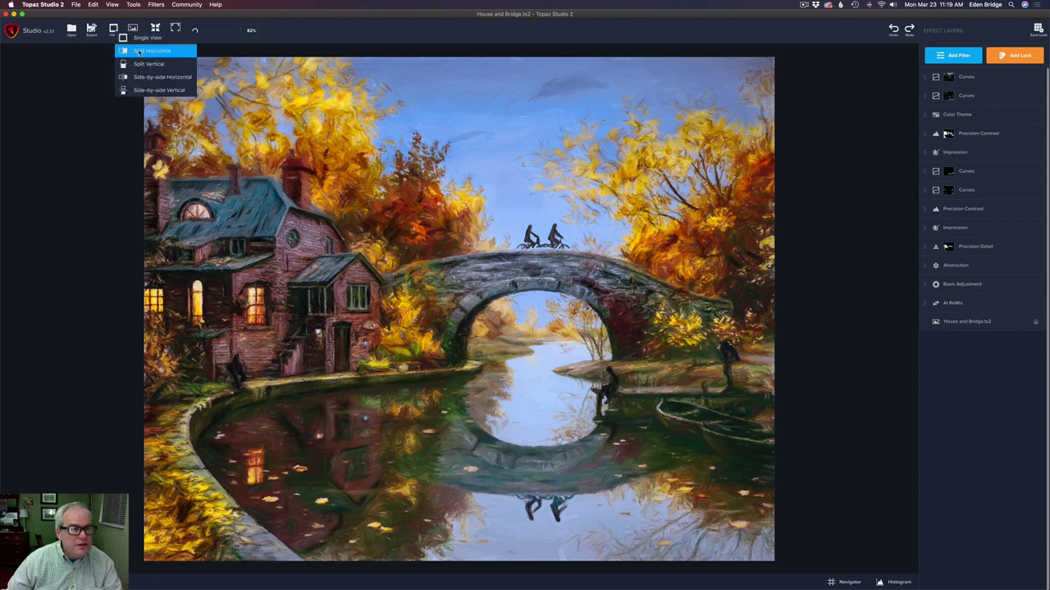
{"action": "left_click", "coordinate": [139, 52]}
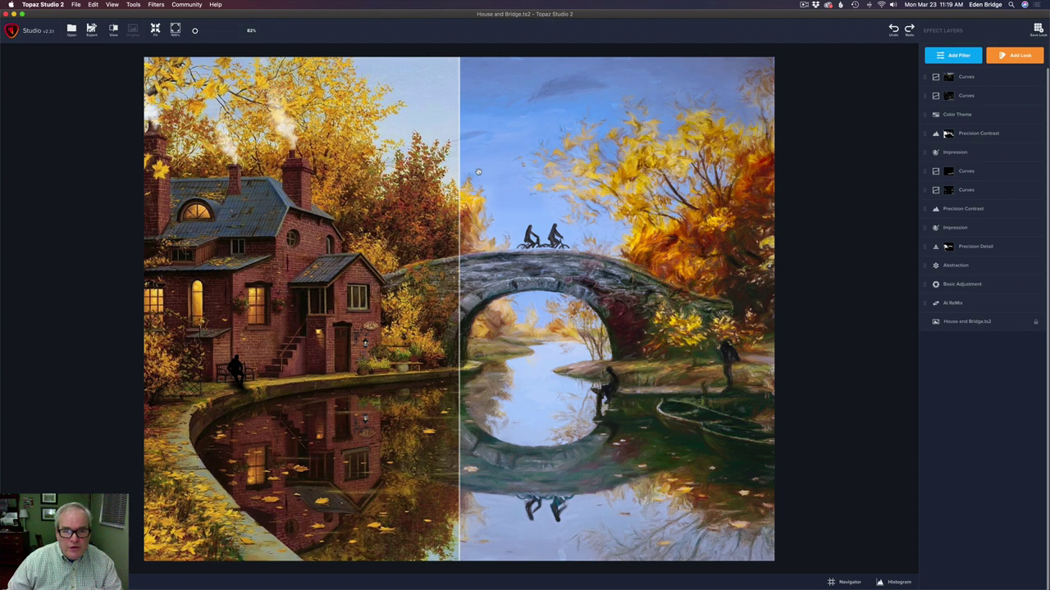
{"action": "mouse_move", "coordinate": [460, 174]}
{"action": "left_mouse_down"}
{"action": "mouse_move", "coordinate": [792, 188]}
{"action": "mouse_move", "coordinate": [164, 182]}
{"action": "left_mouse_up"}
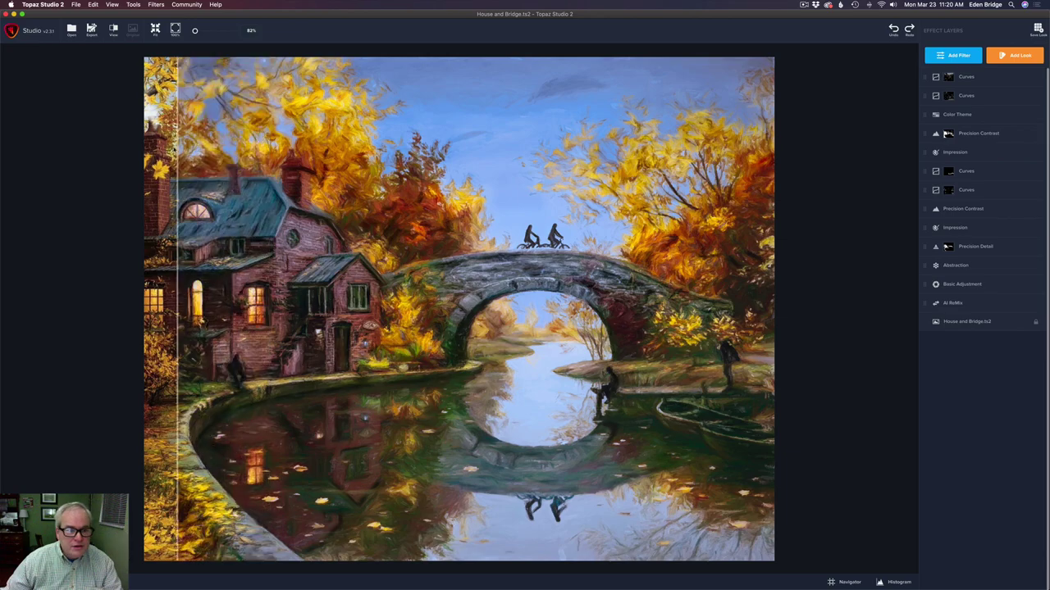